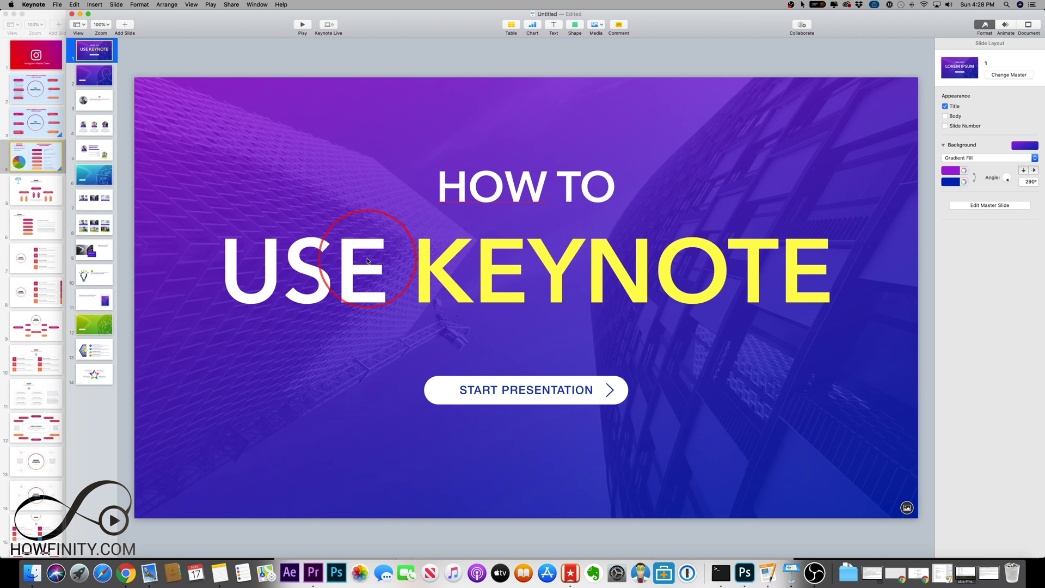
Bring the Finder window listing the Applications folder, including Keynote, in front of Keynote.
key("super+Tab")
Move the Applications window to the screen centre and select Keynote in the list.
left_click_drag(357, 432, 301, 171)
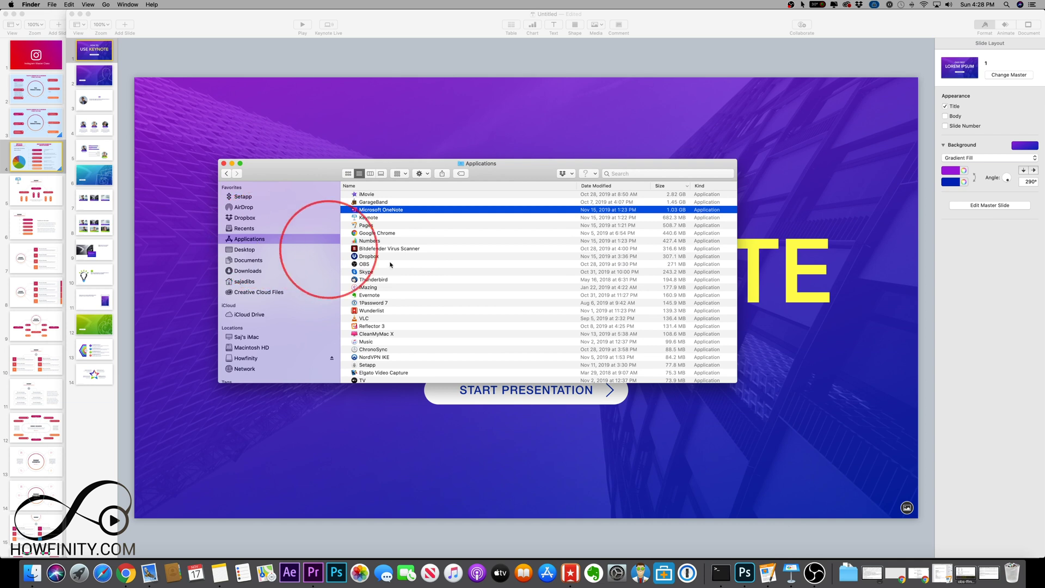
scroll(389, 264, "up", 2)
left_click(367, 219)
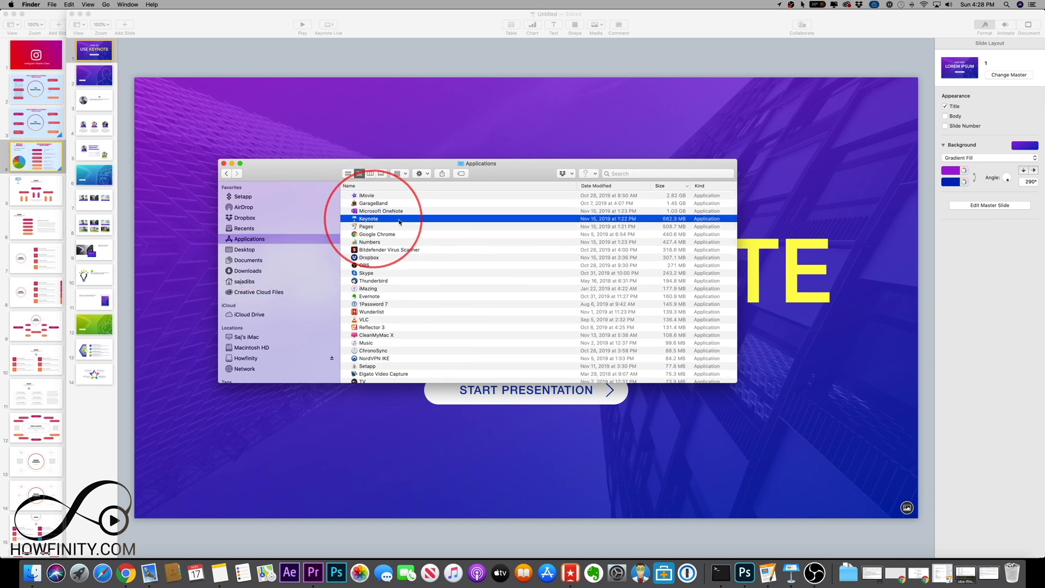
scroll(369, 222, "up", 2)
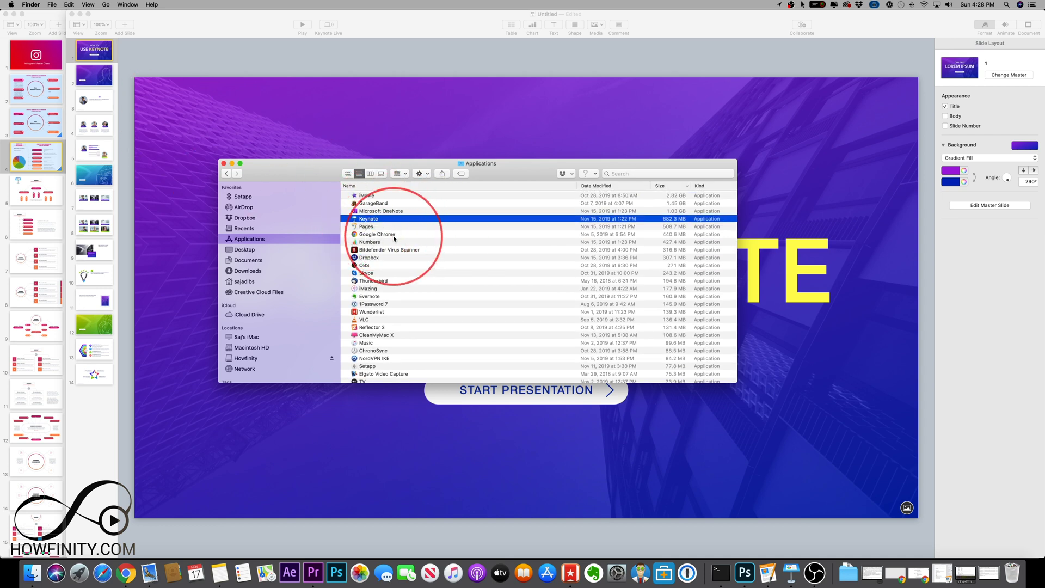
Open the theme chooser via File > New, then enlarge it and move it up-left.
left_click(210, 151)
left_click(57, 5)
left_click(61, 15)
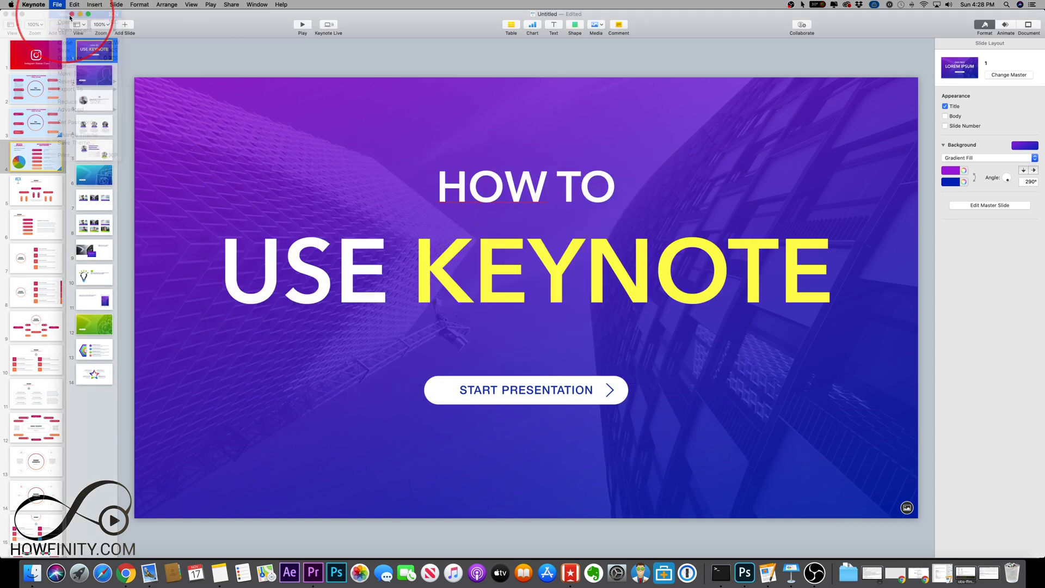
left_click_drag(405, 178, 313, 128)
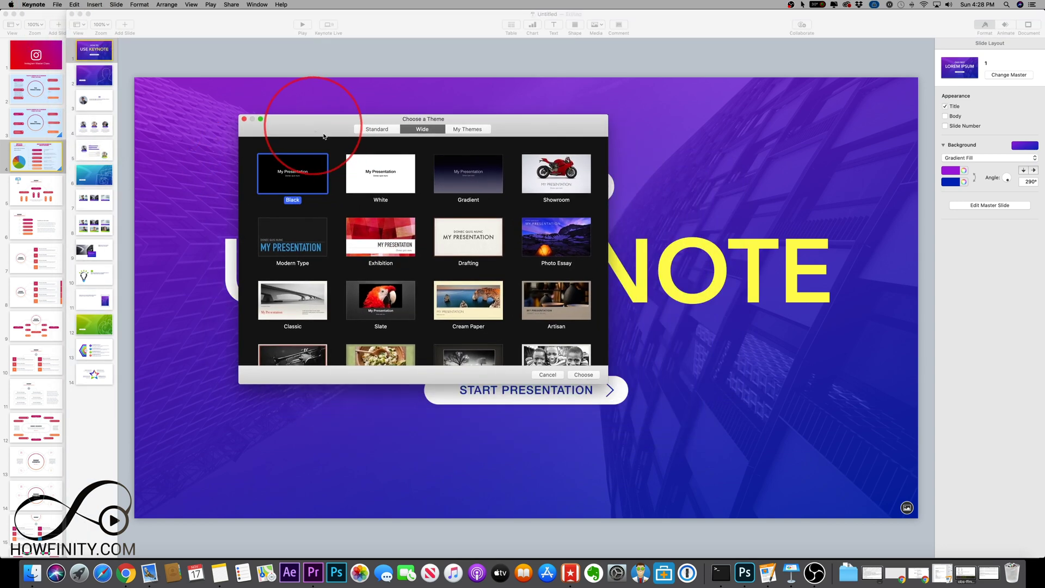
left_click_drag(610, 384, 877, 547)
left_click(429, 50)
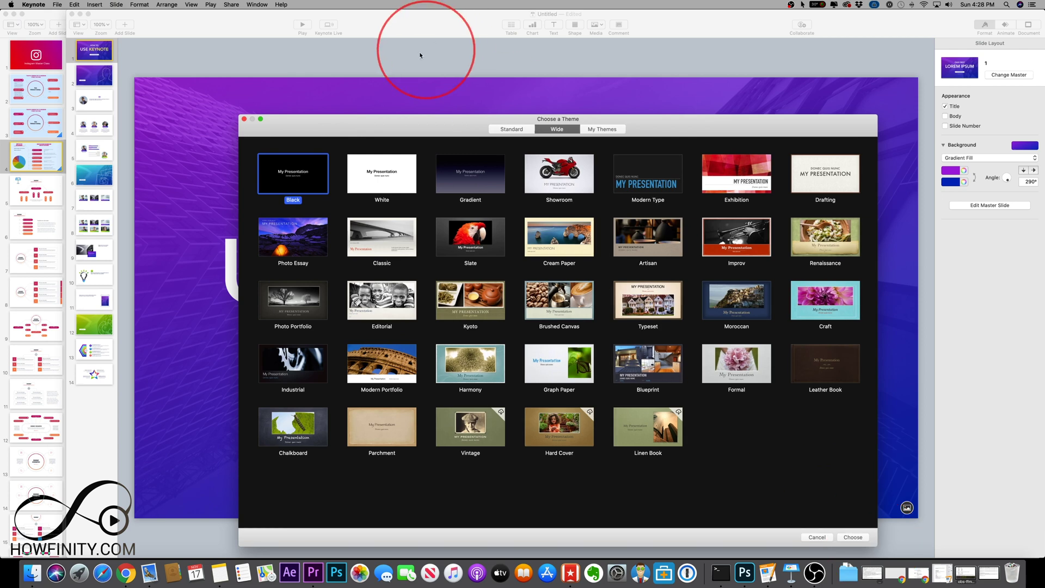
left_click_drag(424, 123, 372, 86)
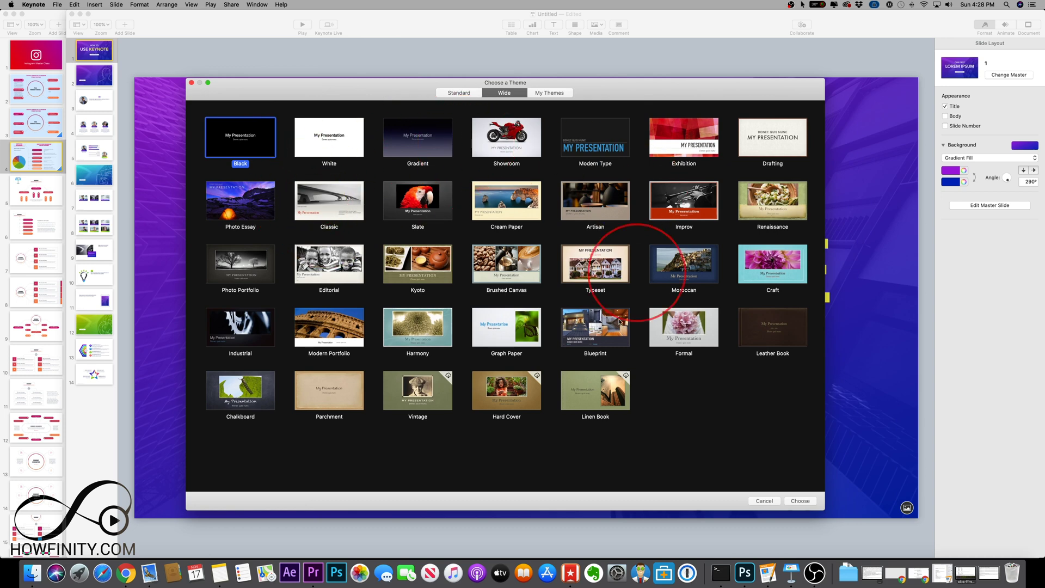
Compare the Standard and Wide themes and select the Gradient theme.
left_click(449, 94)
left_click(497, 93)
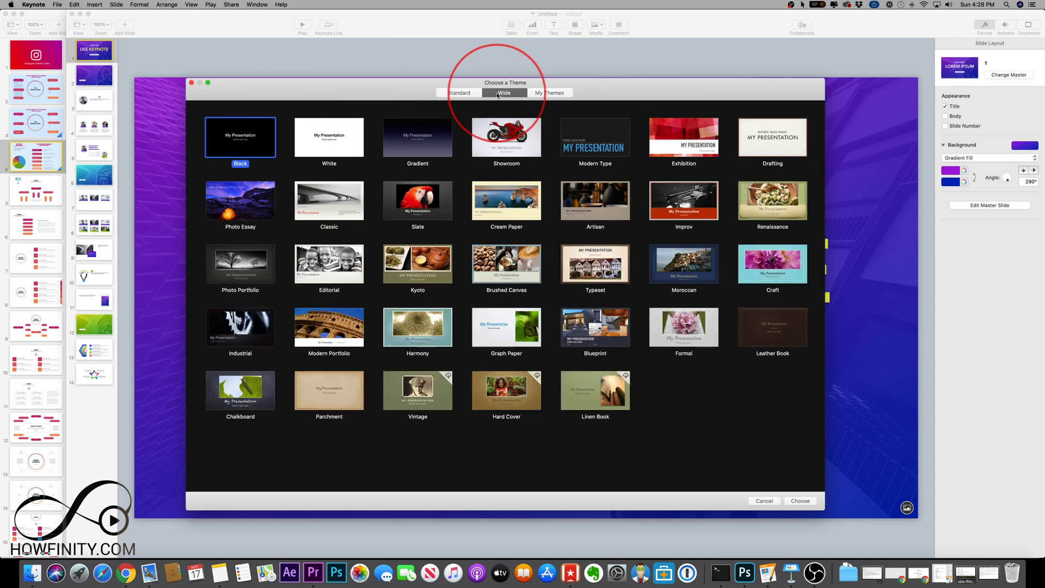
left_click(460, 95)
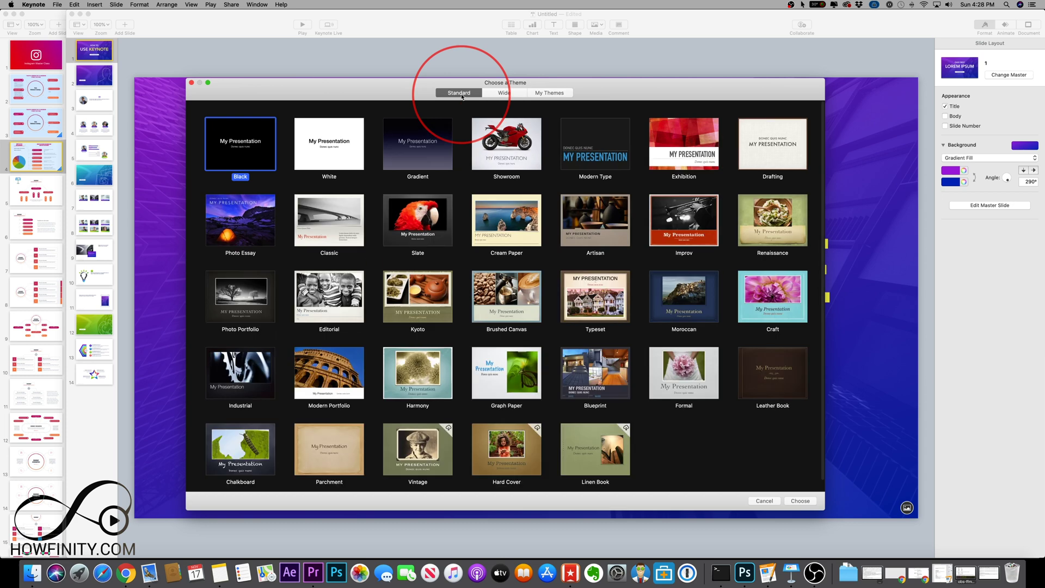
left_click(505, 93)
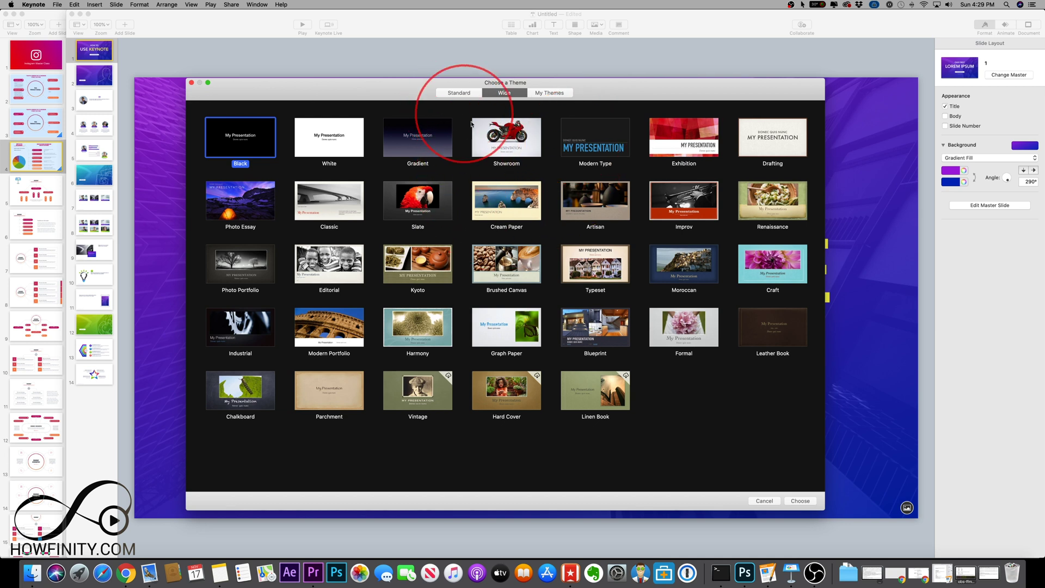
left_click(418, 137)
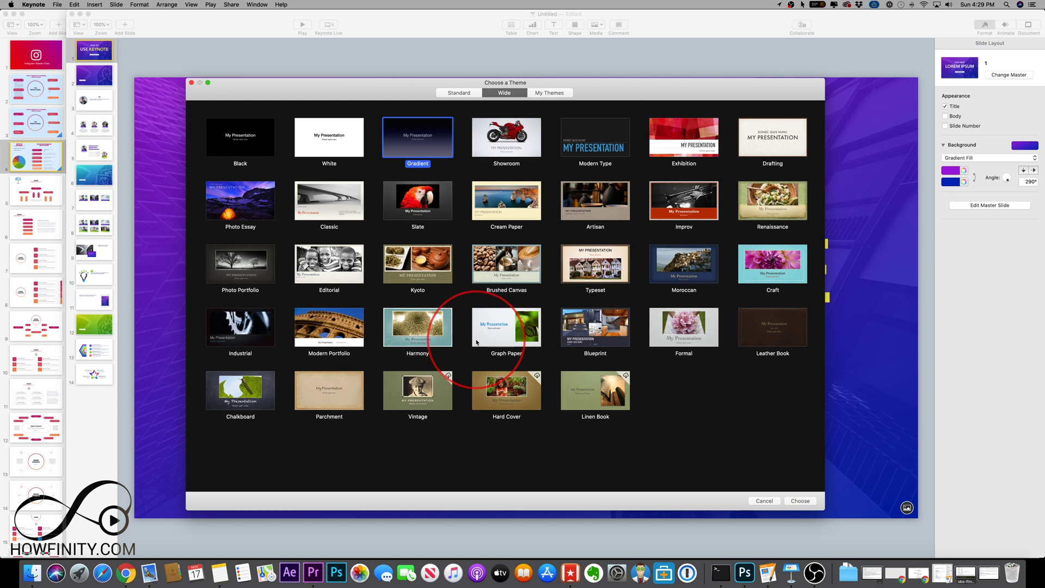
Browse the saved My Themes, then cancel the theme chooser without choosing a theme.
left_click(551, 93)
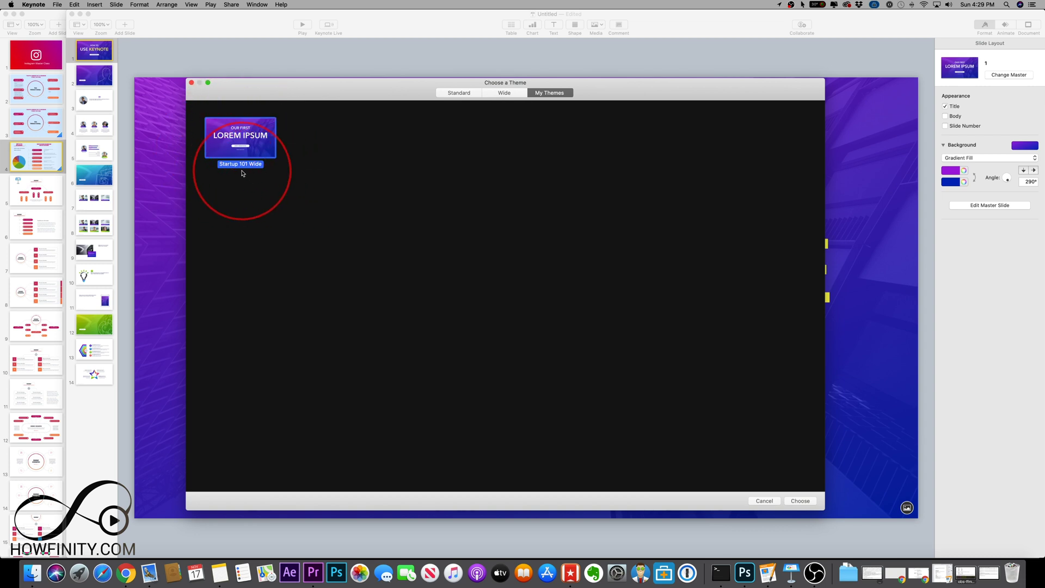
left_click(503, 93)
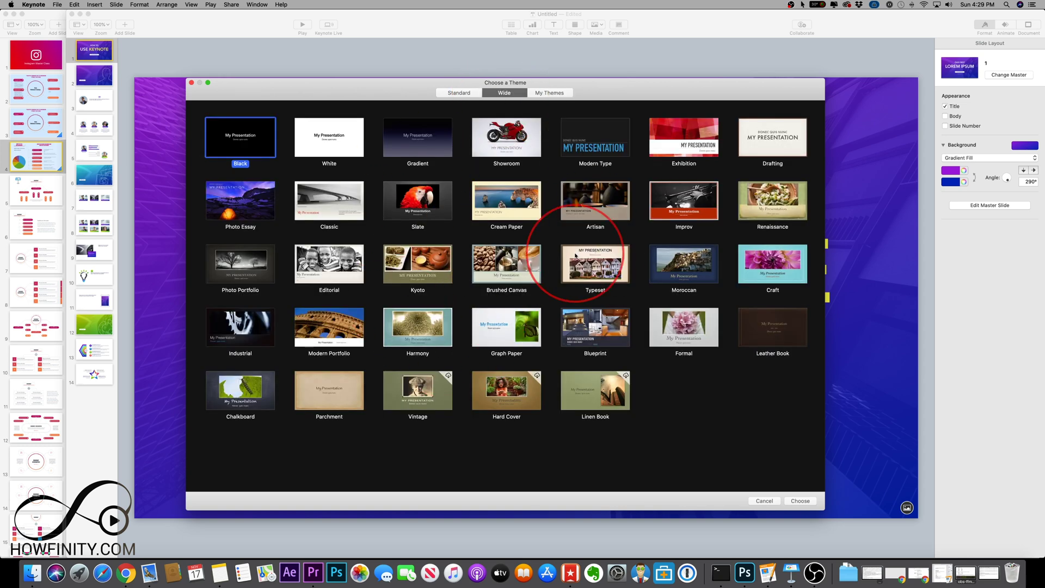
left_click(547, 92)
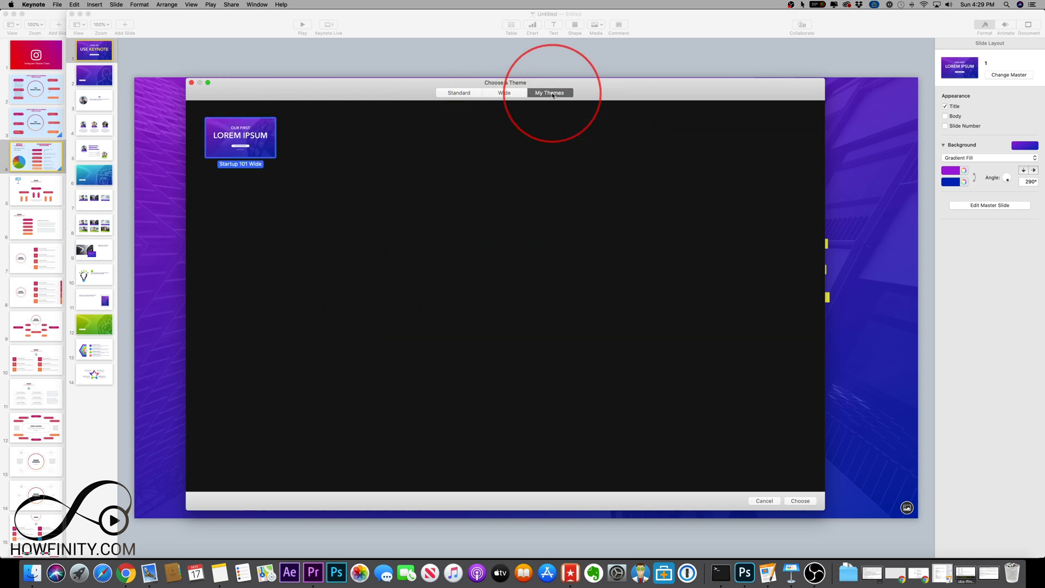
key("Escape")
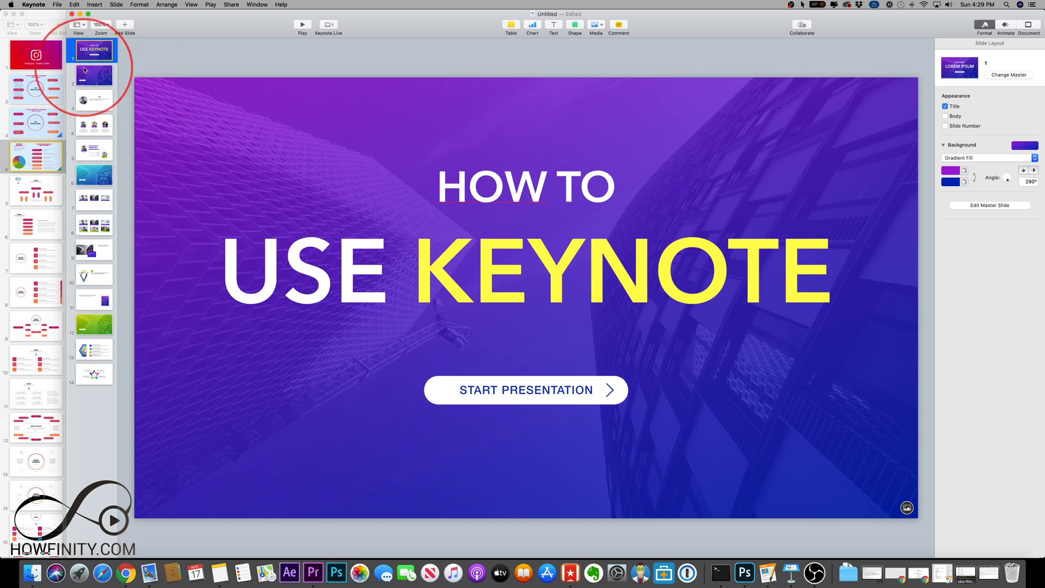
Step through the deck to slide 10, then through the mindmap_raspberry deck to slide 12.
key("Down")
key("Down")
key("Down")
key("Down")
key("Down")
key("Down")
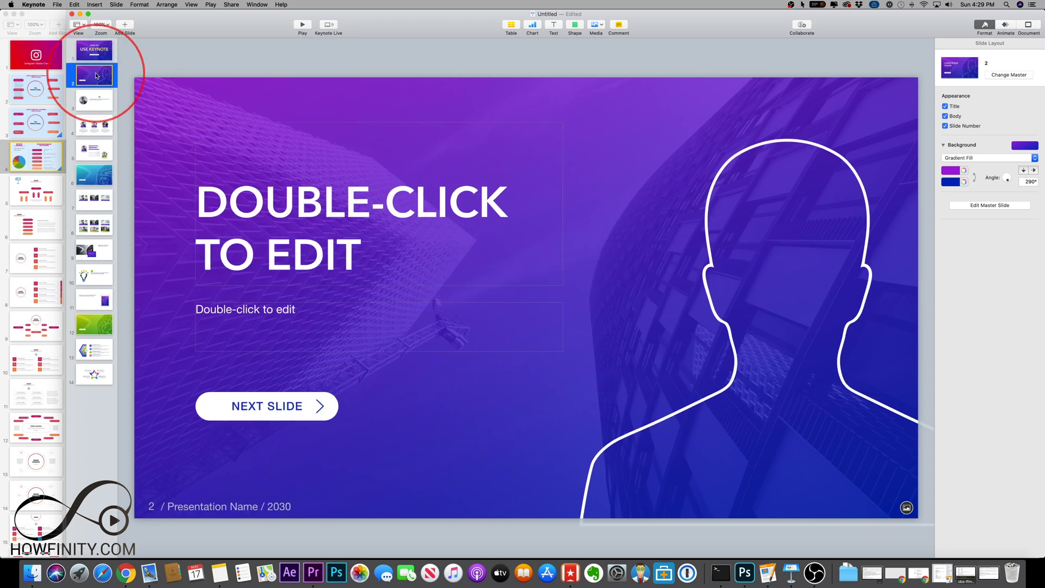
key("Down")
key("Down")
key("Down")
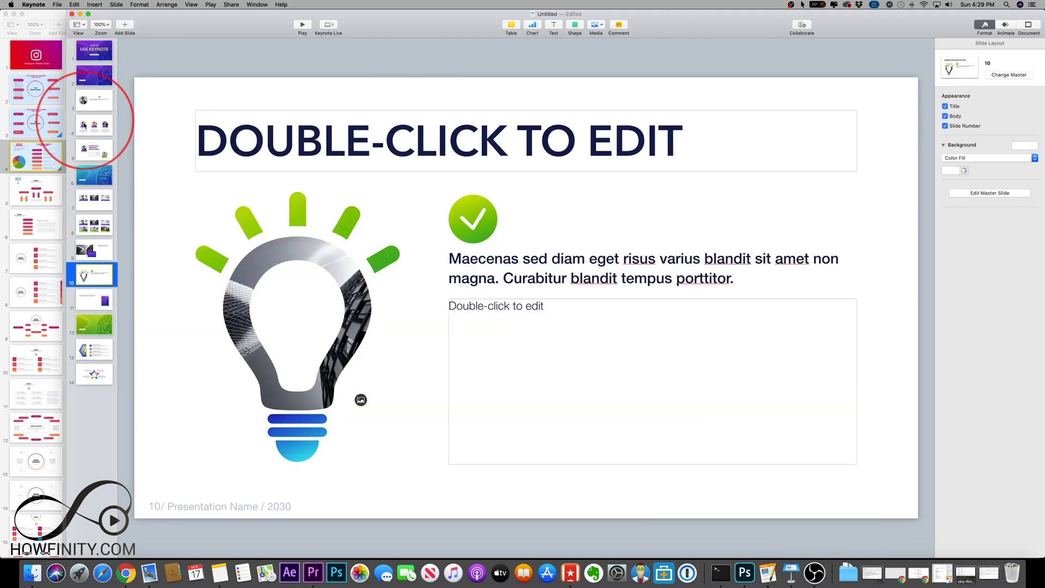
left_click(51, 163)
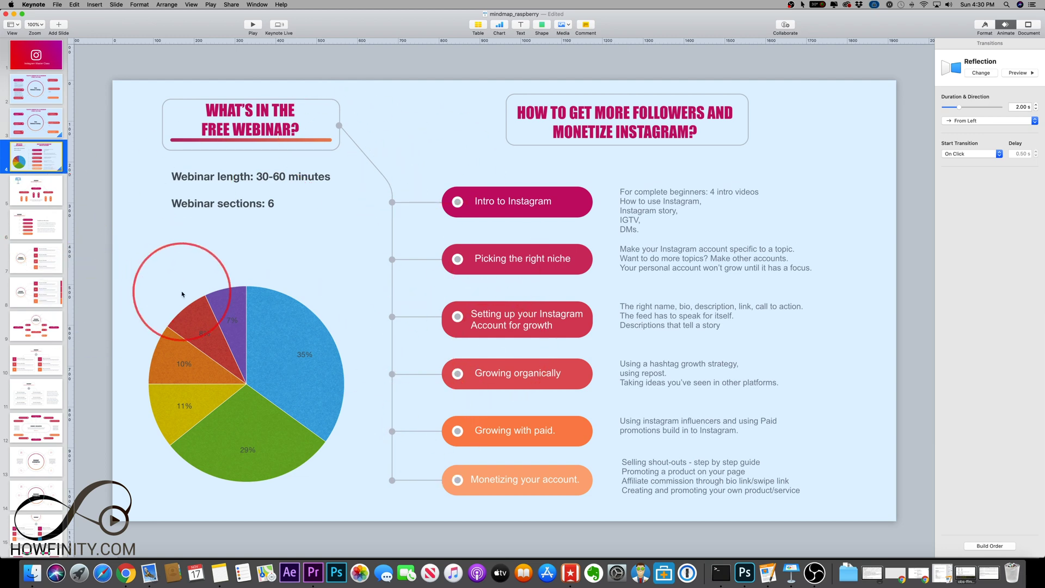
key("Down")
key("Down")
key("Down")
key("Down")
key("Down")
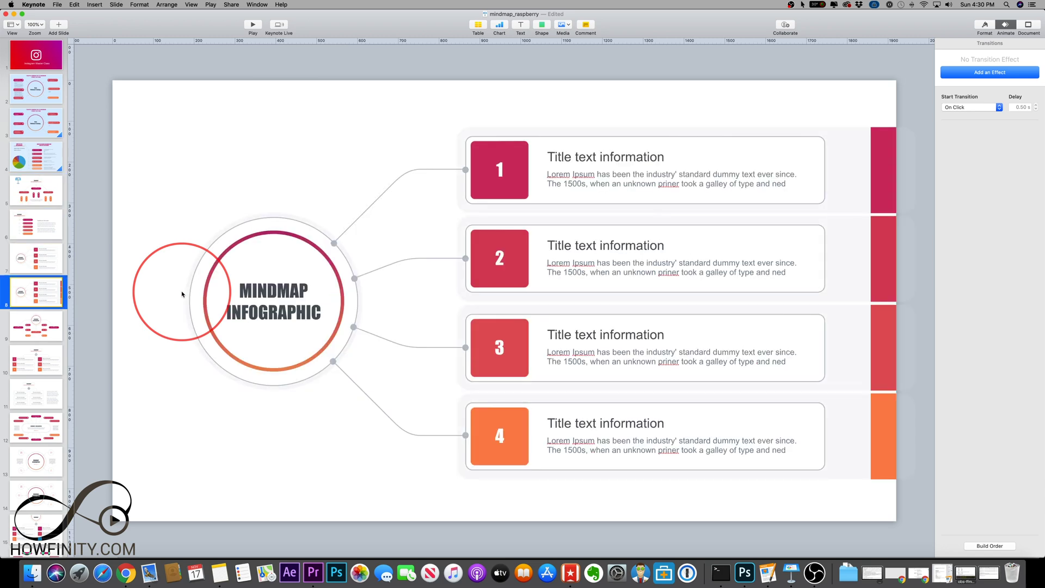
key("Down")
key("Down")
key("Down")
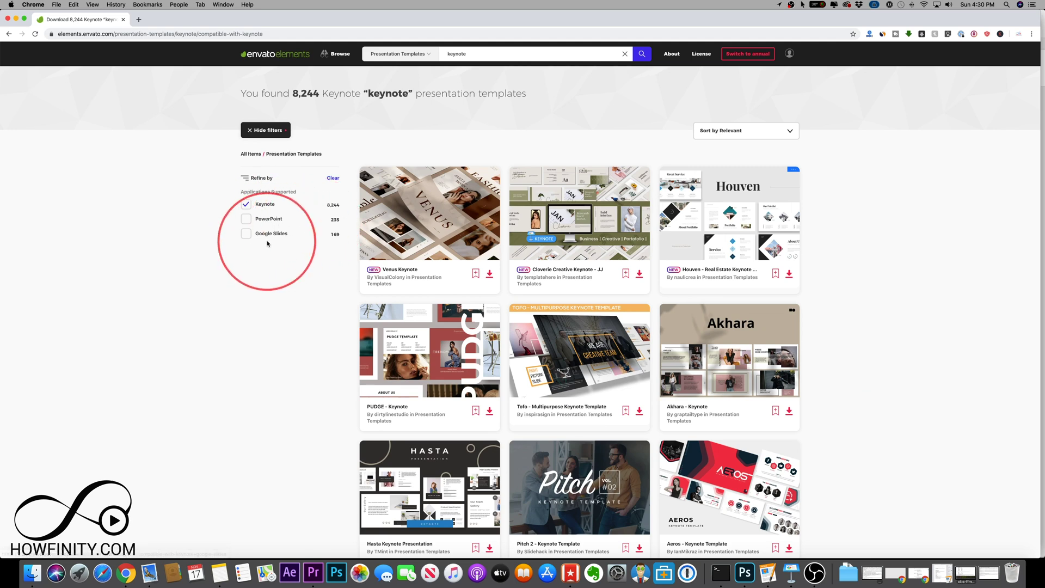
scroll(626, 420, "down", 4)
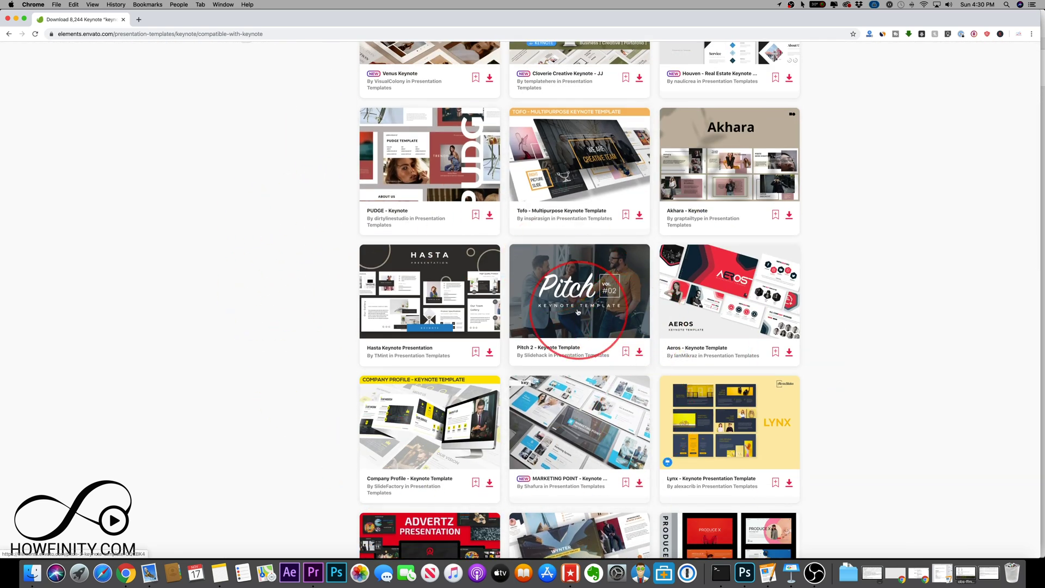
scroll(581, 302, "down", 2)
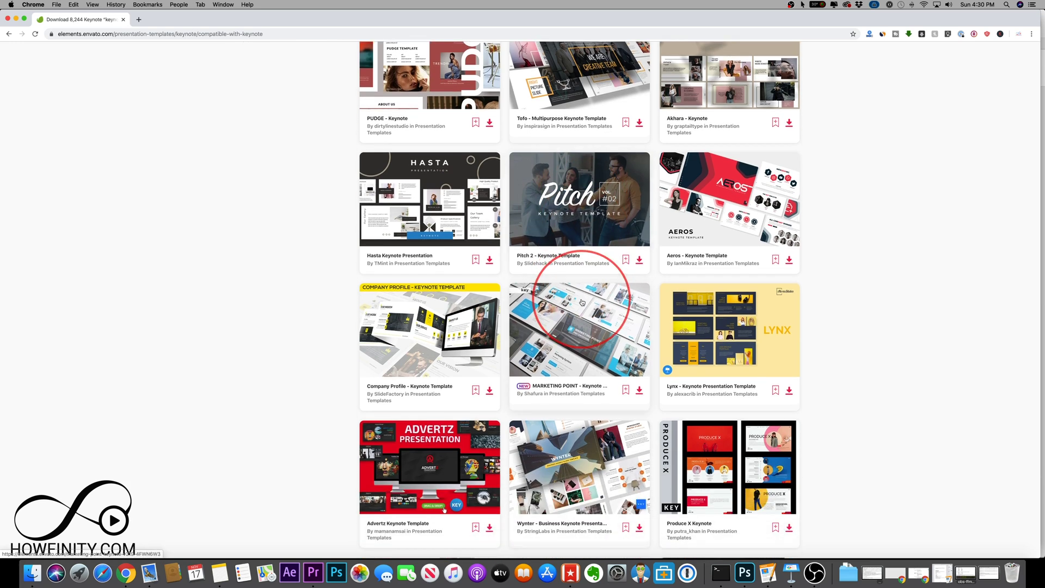
scroll(581, 302, "down", 4)
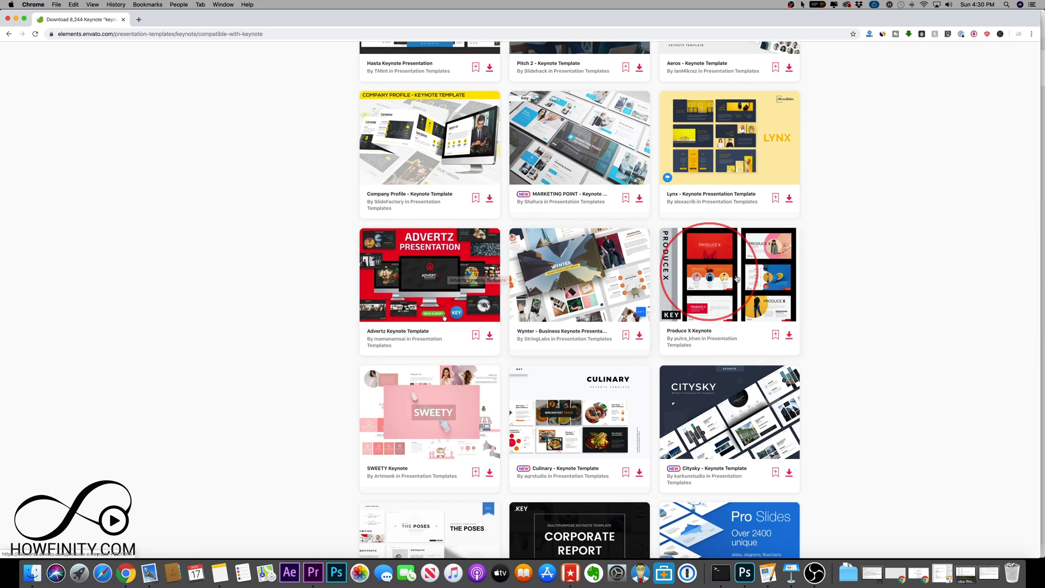
scroll(753, 296, "down", 1)
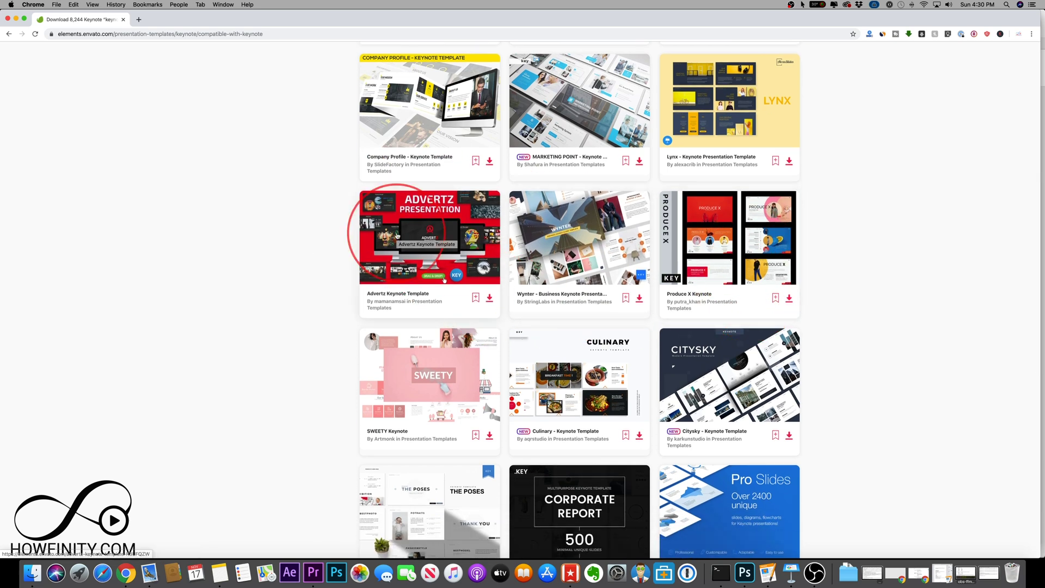
scroll(396, 235, "down", 3)
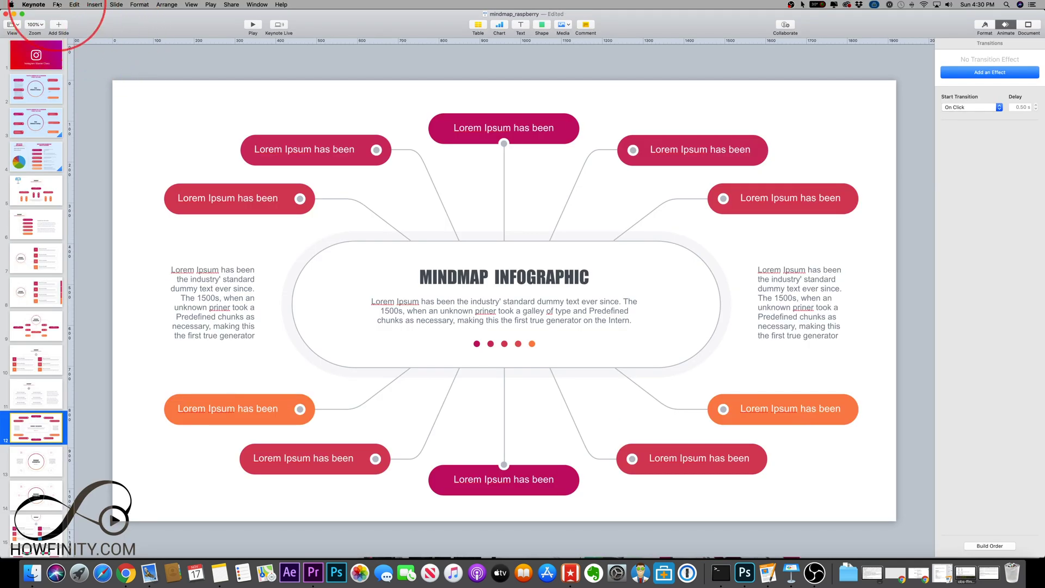
Create a new presentation from the Wide Black theme via File > New.
left_click(57, 5)
left_click(71, 133)
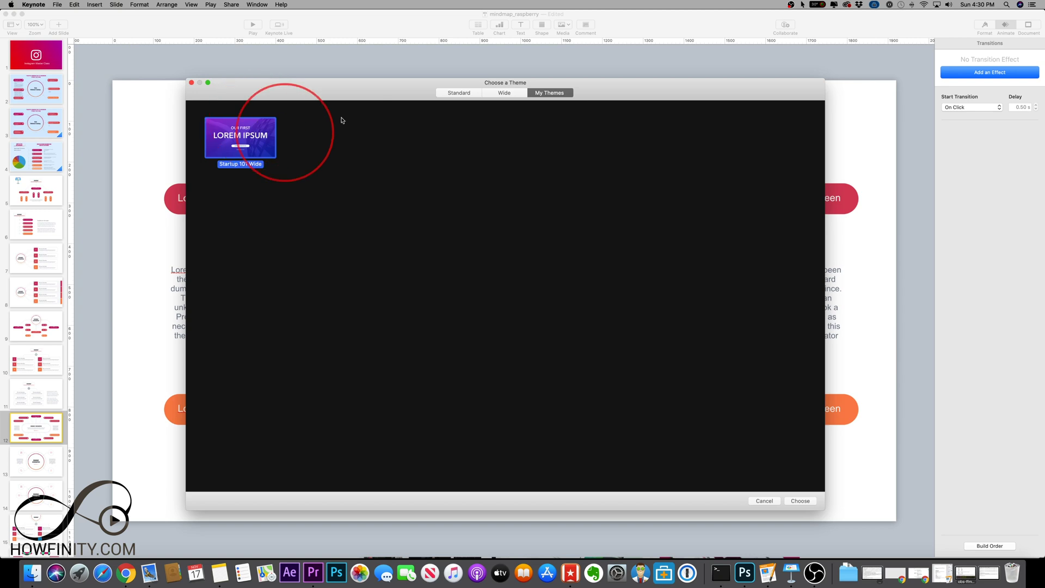
left_click(504, 92)
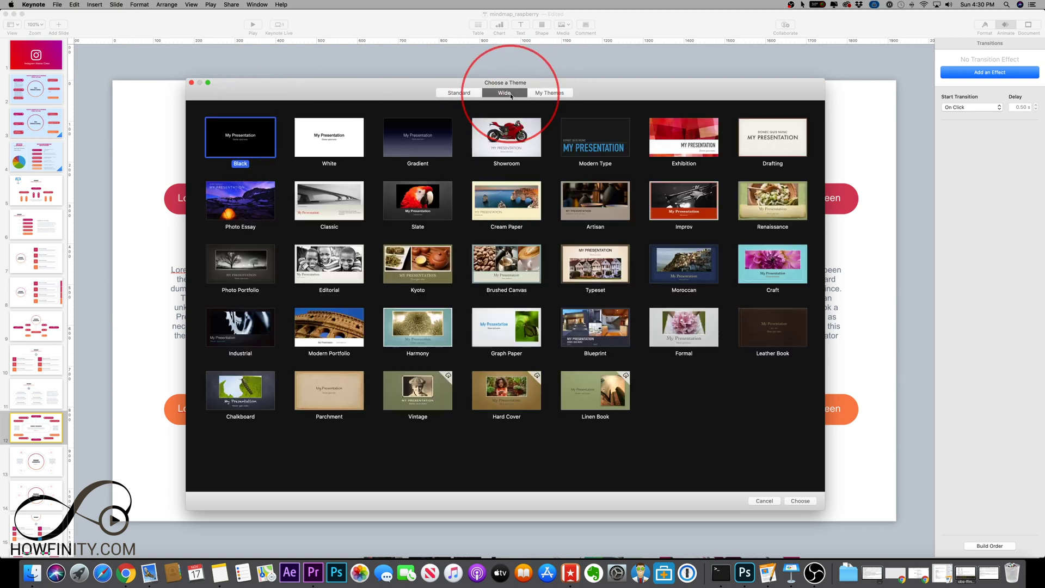
double_click(244, 154)
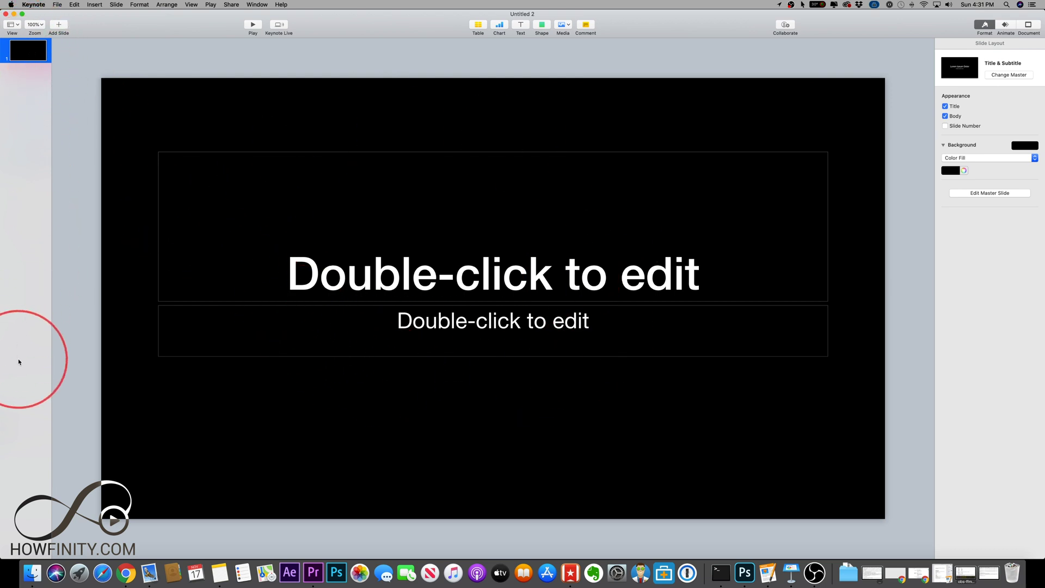
Duplicate the first slide, then duplicate the second slide.
right_click(30, 59)
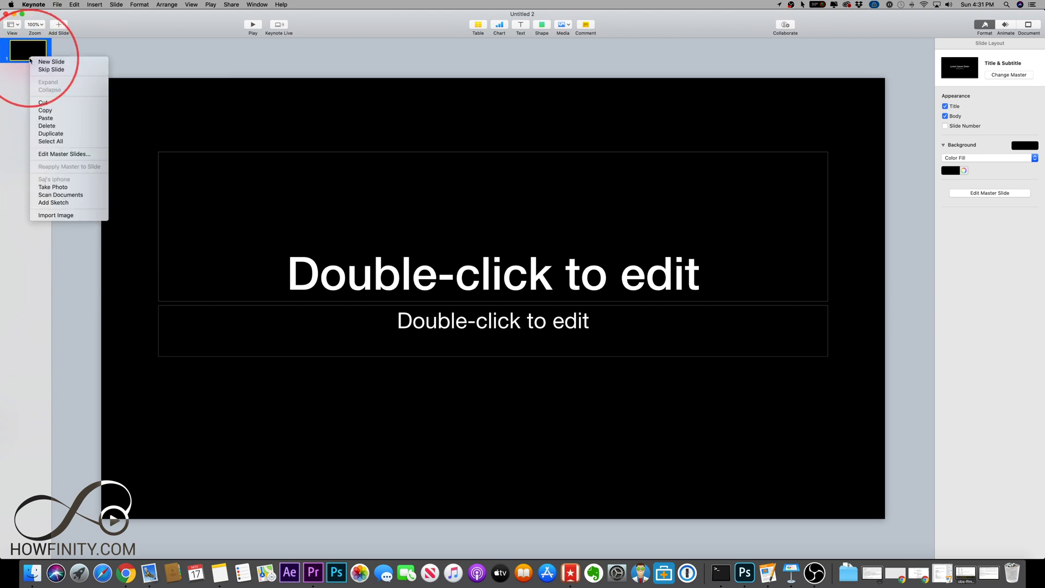
left_click(51, 134)
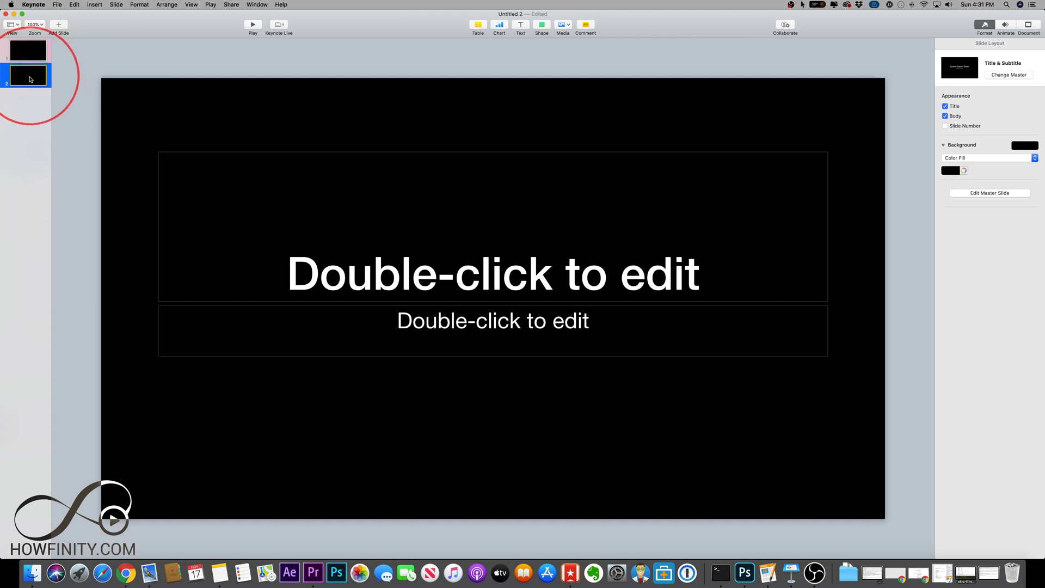
right_click(31, 78)
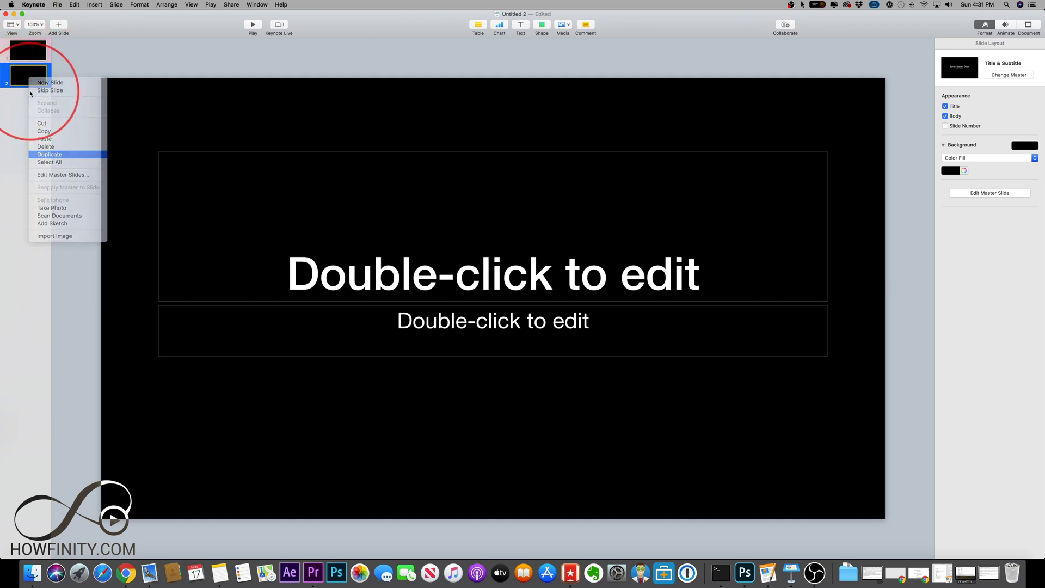
key("Return")
Delete the third slide and put a duplicate of the second slide in its place.
right_click(24, 107)
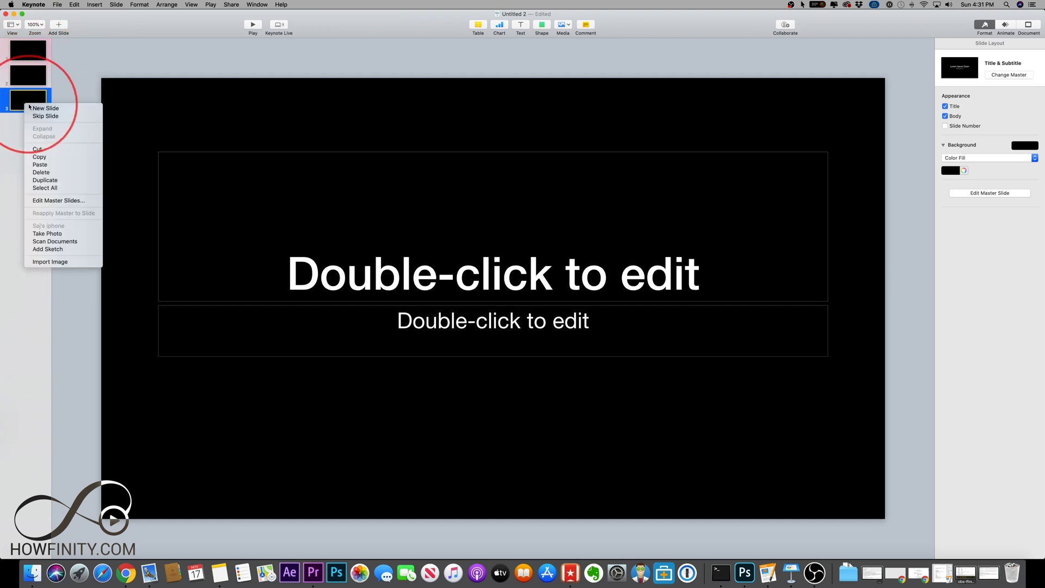
left_click(42, 173)
right_click(29, 79)
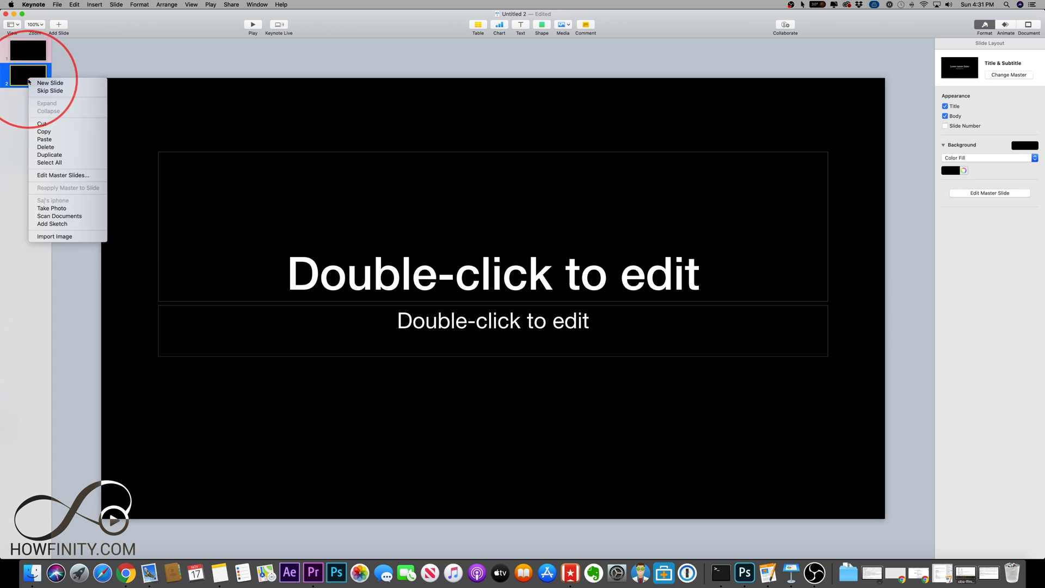
left_click(49, 155)
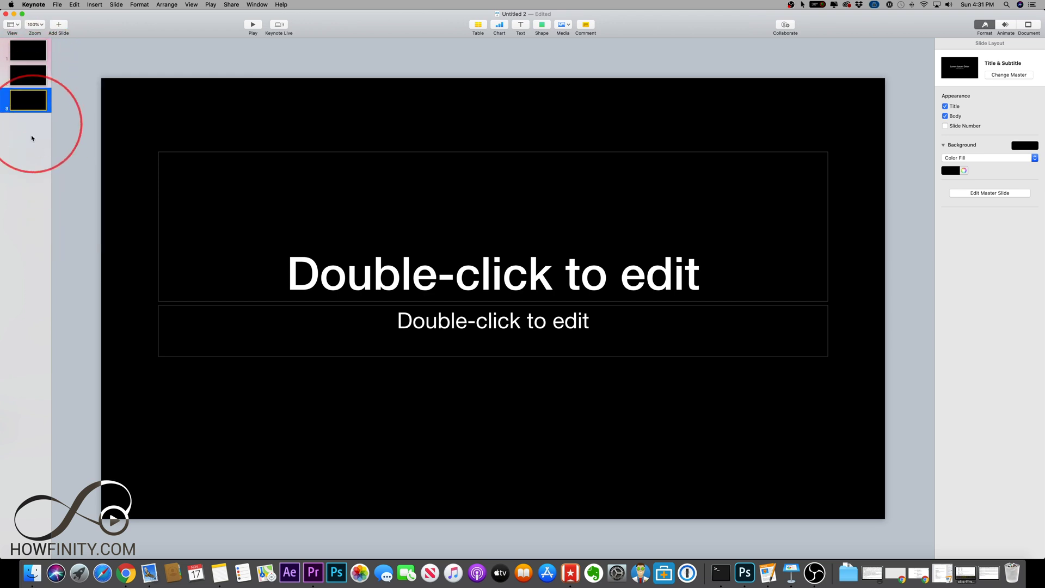
left_click(15, 25)
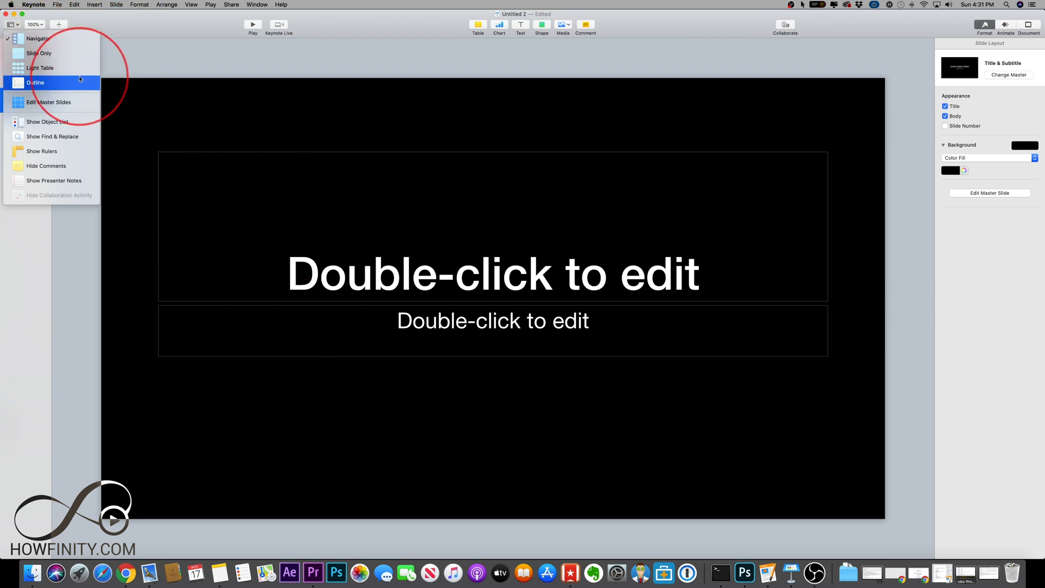
Try the Slide Only and Light Table views, then return to the Navigator view.
left_click(44, 58)
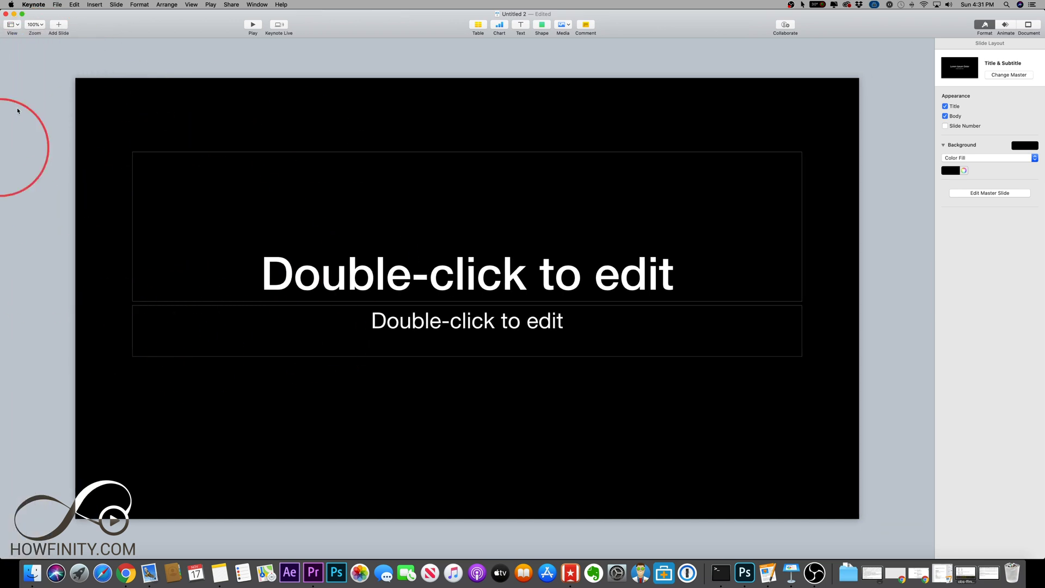
left_click(16, 33)
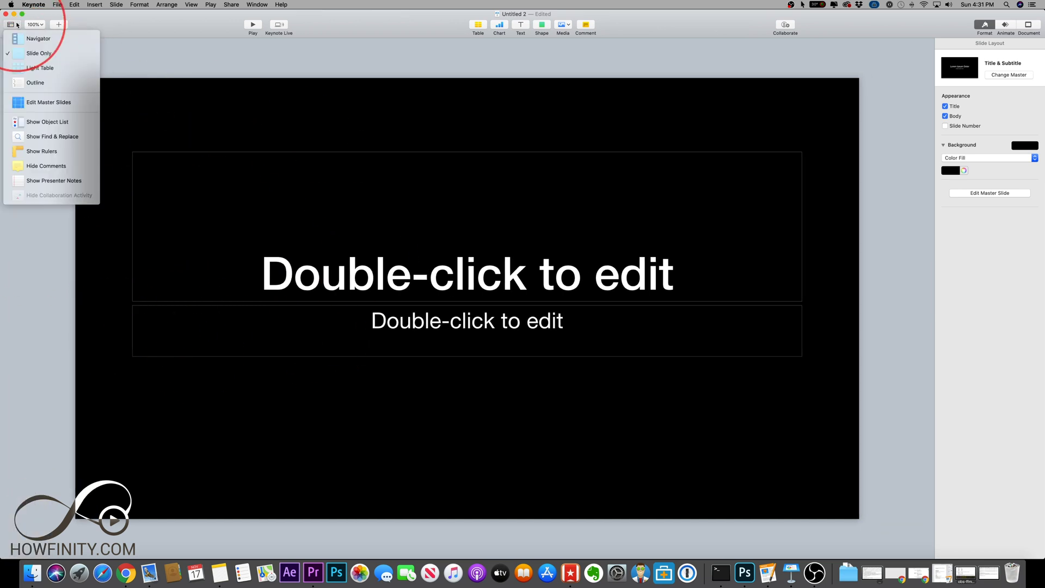
left_click(42, 68)
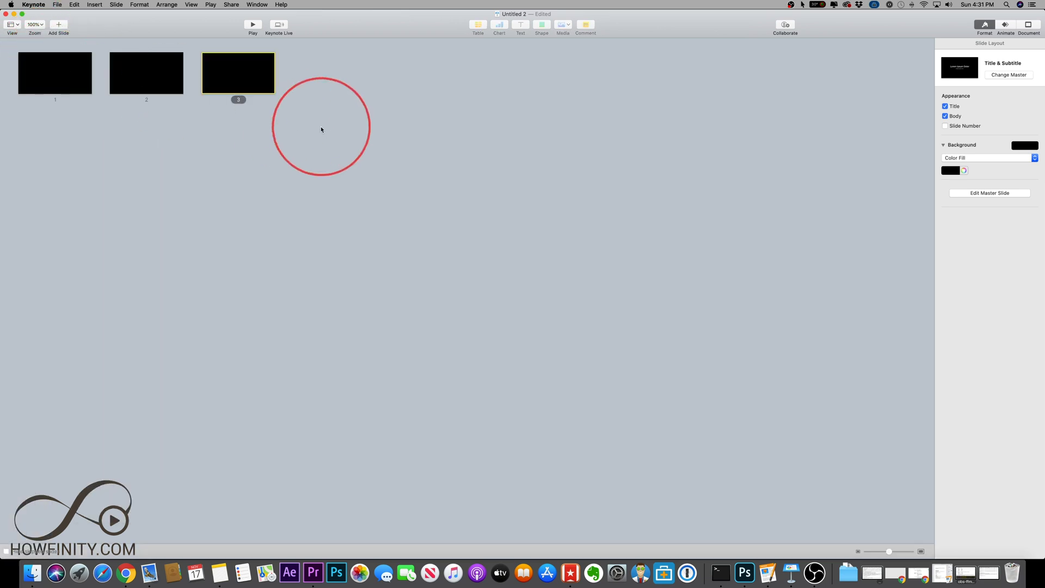
left_click(16, 25)
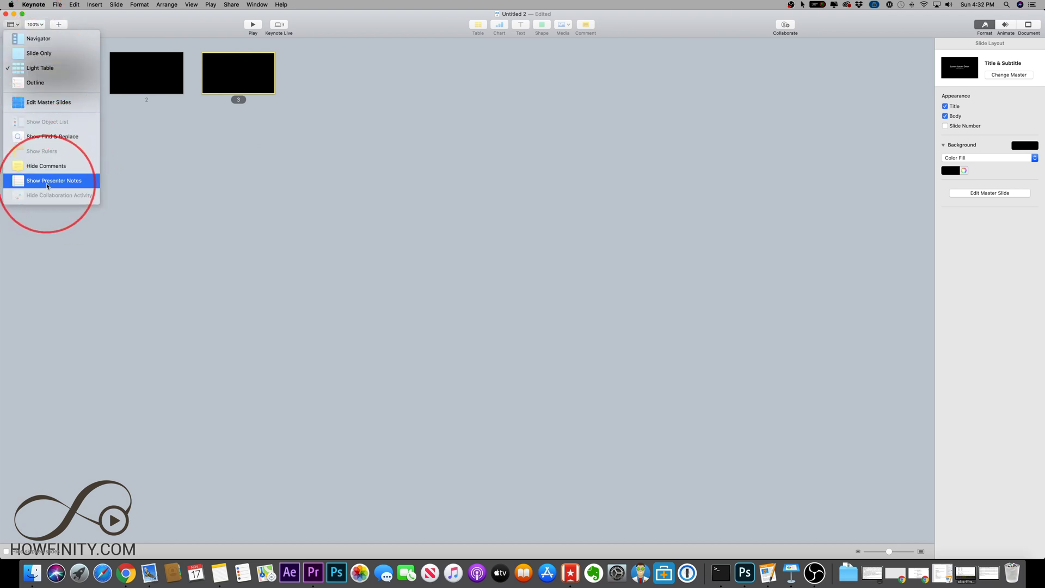
left_click(24, 38)
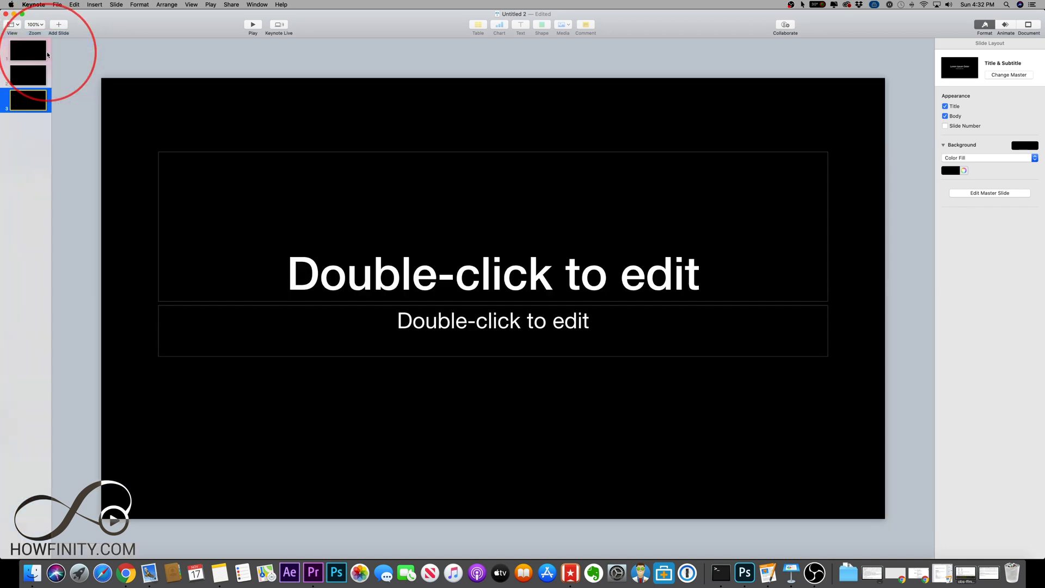
Show presenter notes and select the note 'You could leave little notes for yourself'.
left_click(16, 30)
left_click(31, 175)
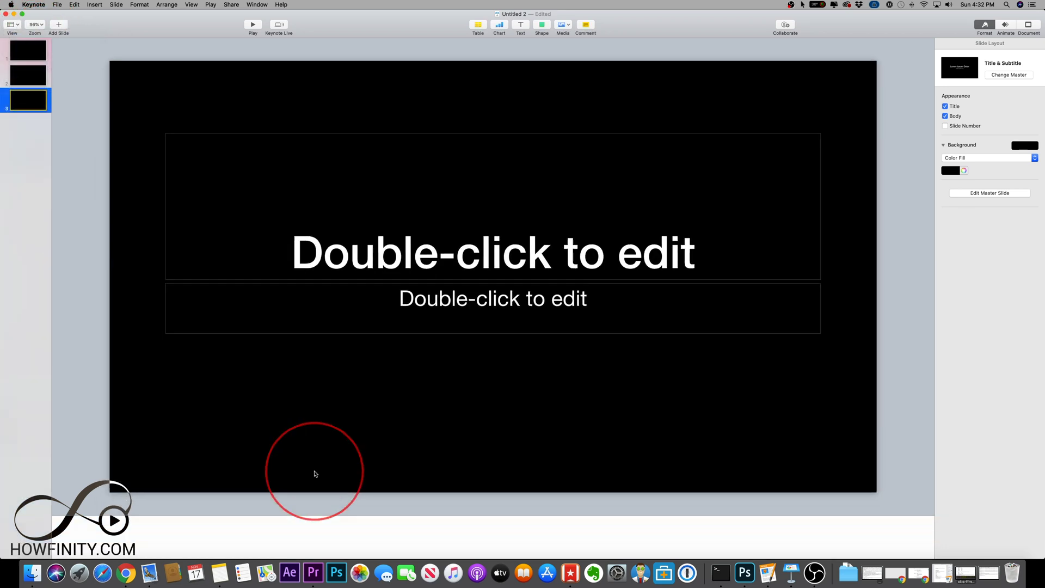
left_click_drag(62, 499, 268, 497)
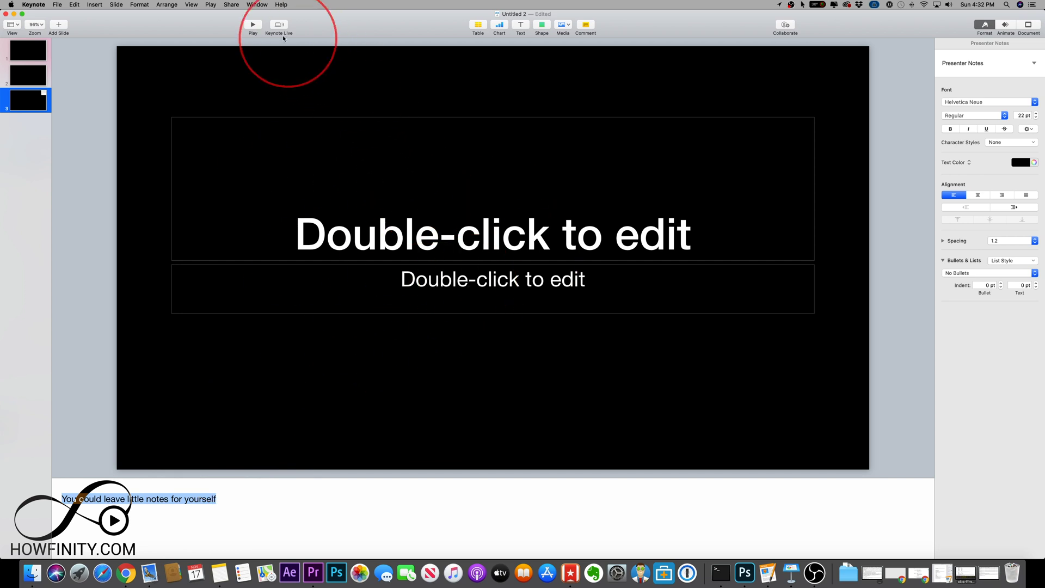
left_click(254, 25)
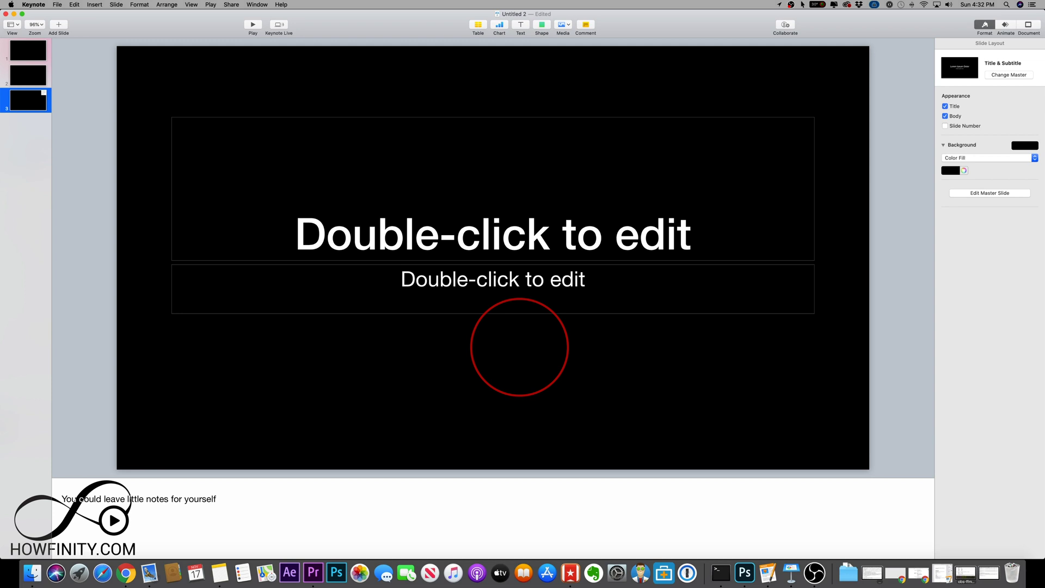
left_click(253, 25)
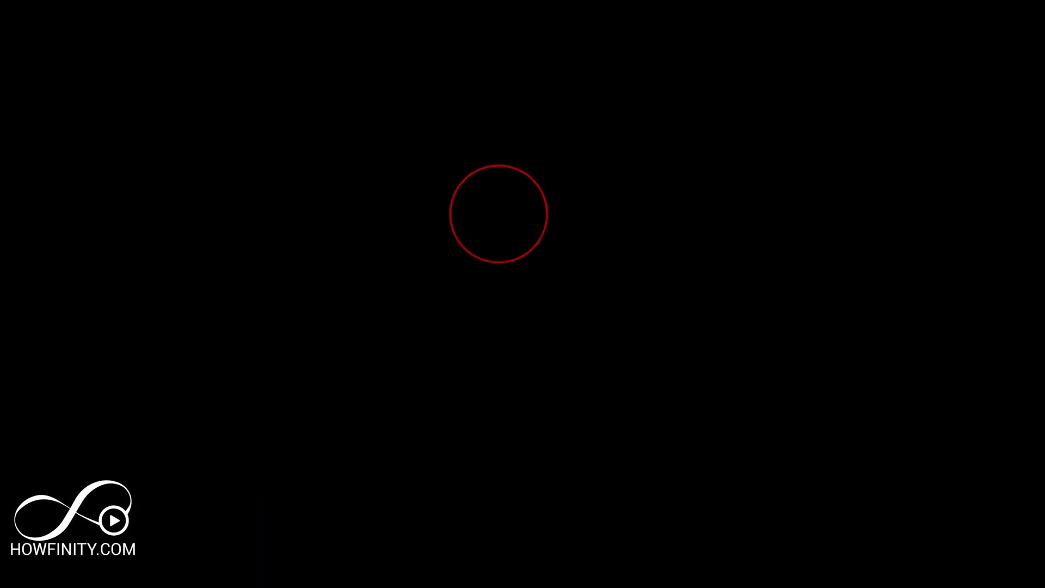
key("Escape")
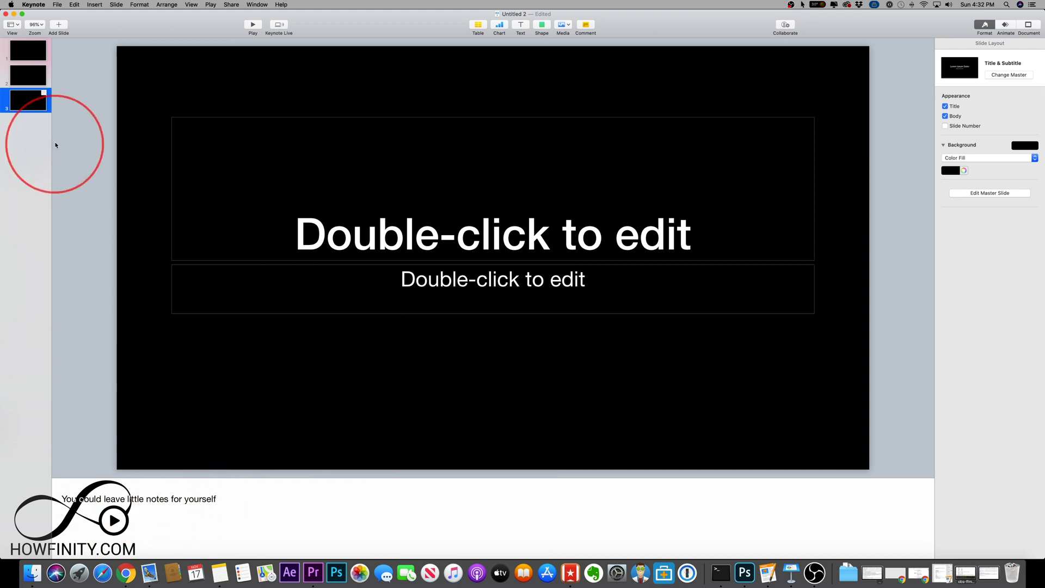
Hide the presenter notes pane from the View menu.
left_click(17, 26)
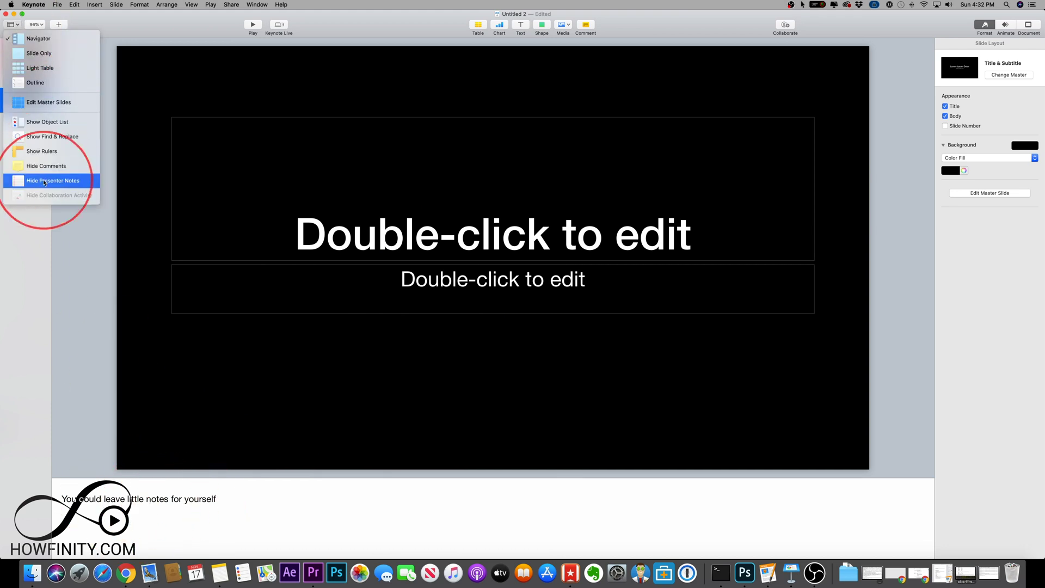
left_click(60, 181)
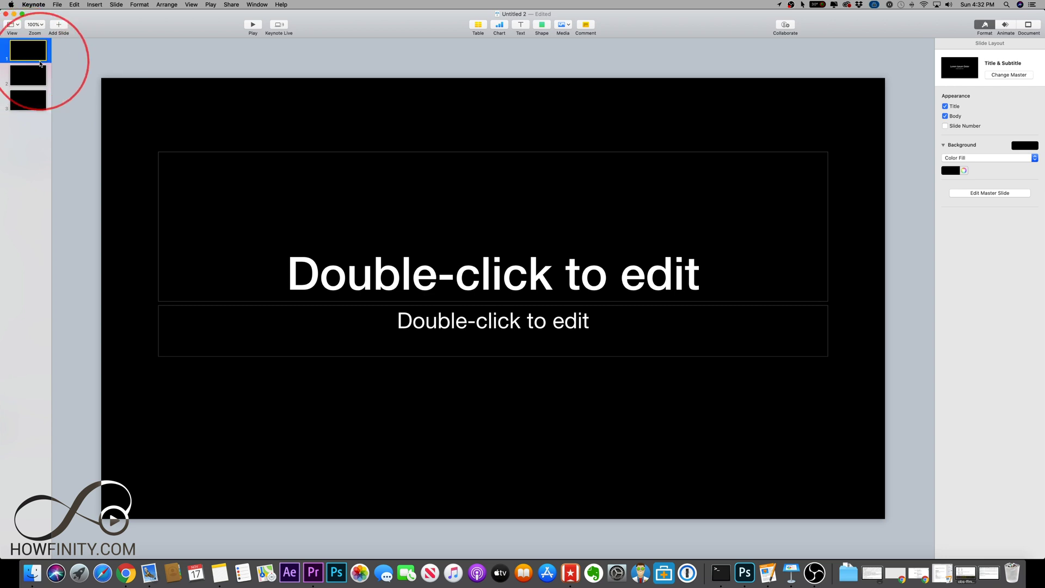
Enter 'how to use keynote' as slide 1's title and 'For beginners' as its subtitle.
left_click(396, 275)
left_click(397, 278)
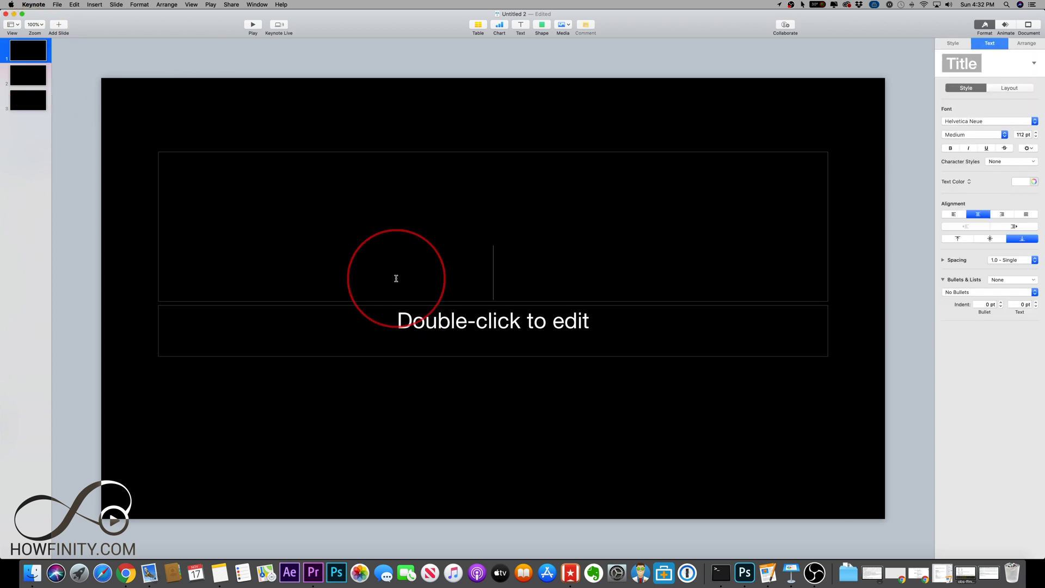
type("how to use ke")
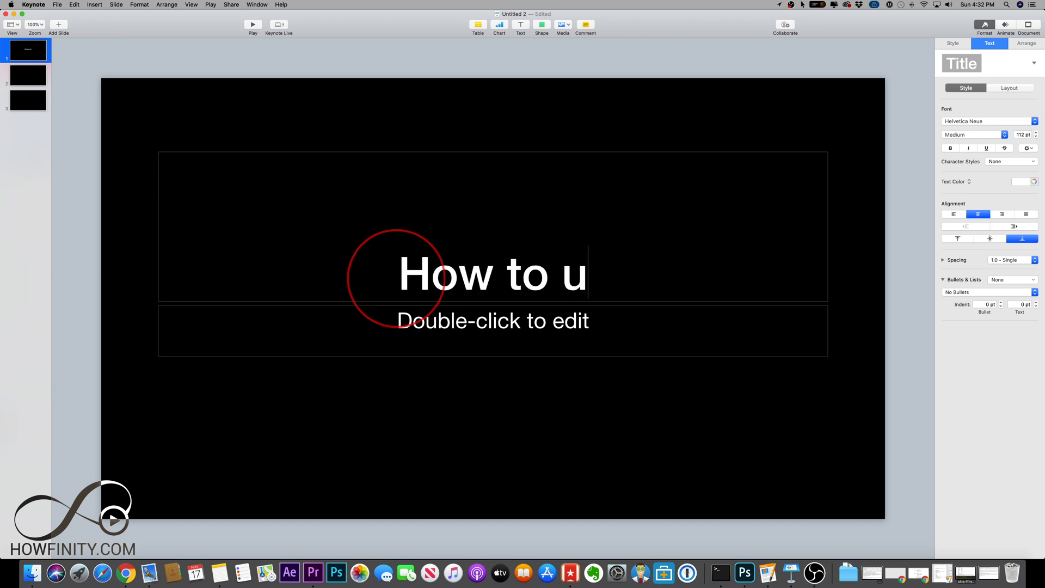
type("ynote")
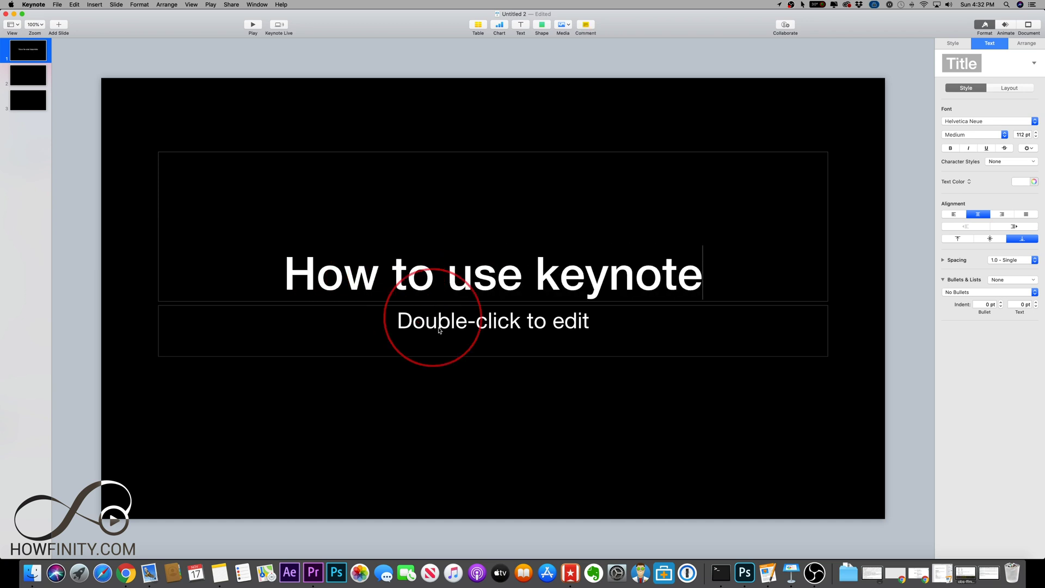
double_click(439, 324)
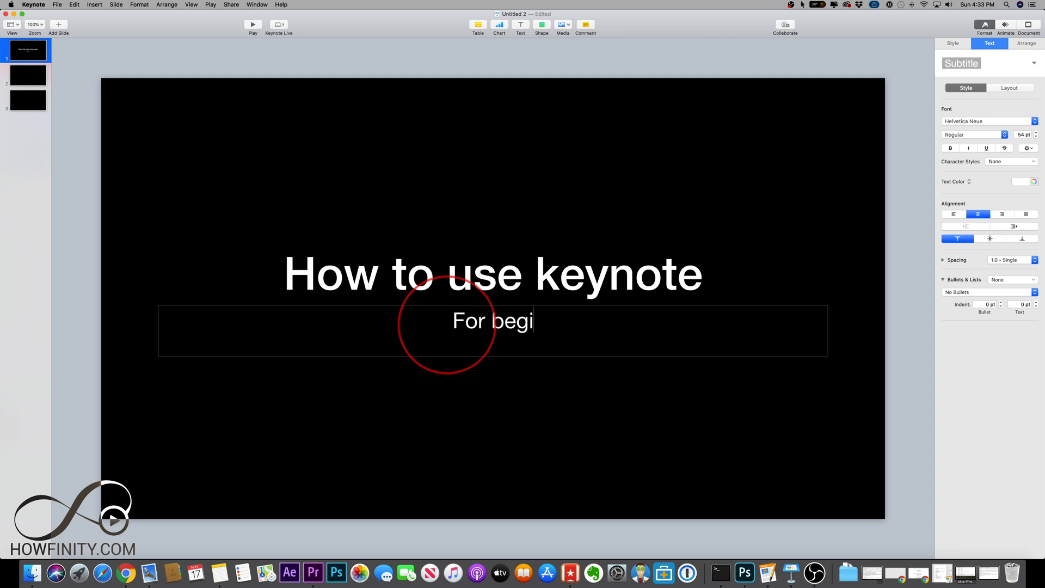
left_click(595, 439)
left_click(405, 248)
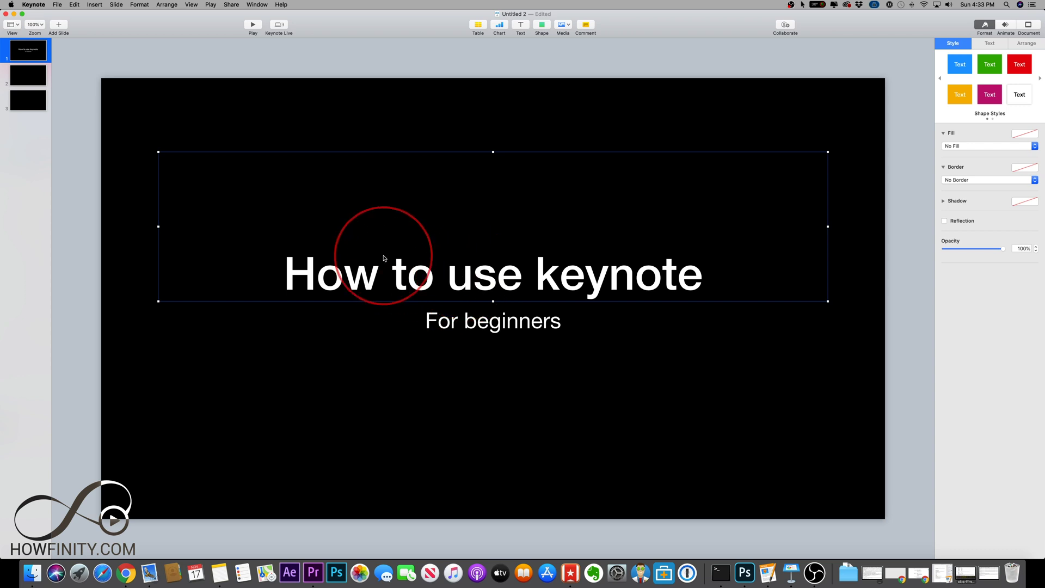
Select the whole title text and change its font to Helvetica.
left_click(357, 330)
left_click(343, 256)
double_click(354, 272)
left_click_drag(283, 274, 730, 266)
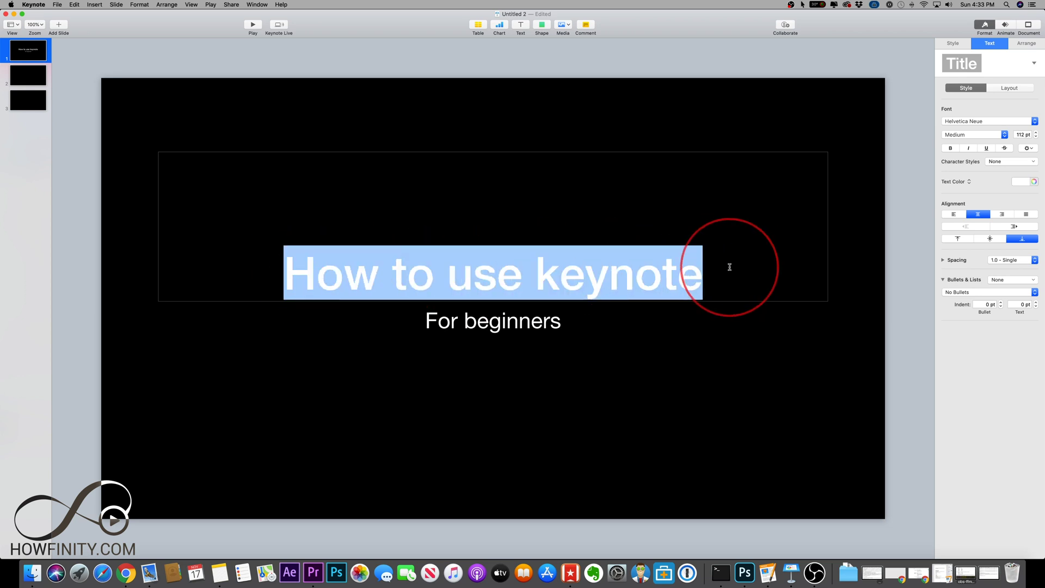
left_click(960, 124)
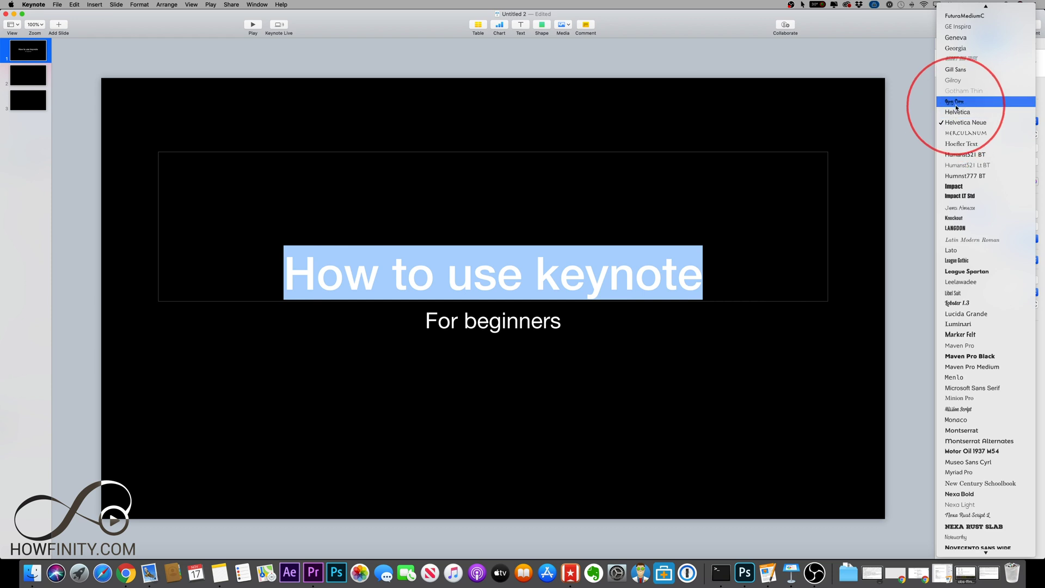
left_click(958, 112)
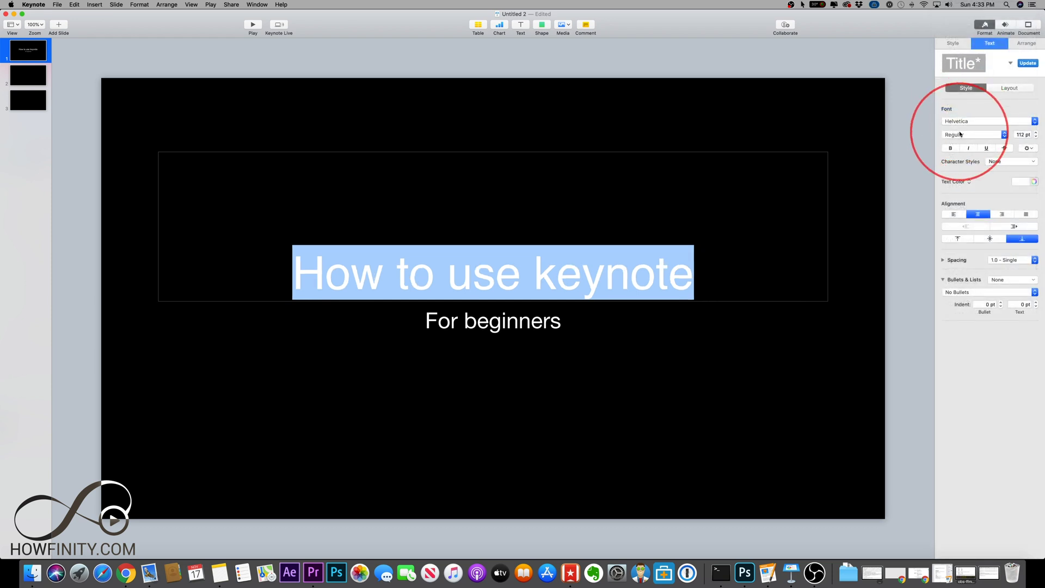
Keep the title Regular without bold or underline, and set its size to 116 pt.
left_click(950, 148)
left_click(951, 148)
left_click(986, 148)
left_click(986, 149)
left_click(1036, 137)
left_click(1036, 136)
left_click(1036, 136)
left_click(1036, 133)
left_click(1036, 133)
left_click(1036, 133)
left_click(1036, 133)
left_click(1036, 132)
left_click(1036, 132)
left_click(1036, 133)
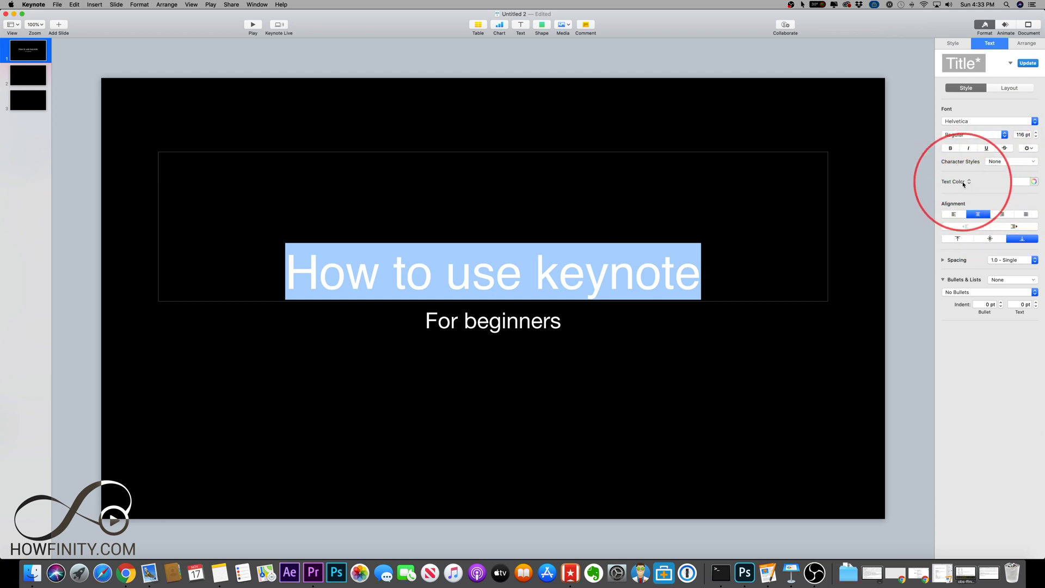
Try different title text colours, then review the title's text layout settings.
left_click(1033, 183)
mouse_move(927, 283)
left_mouse_down()
mouse_move(926, 271)
mouse_move(901, 275)
mouse_move(944, 287)
mouse_move(944, 267)
mouse_move(927, 270)
left_mouse_up()
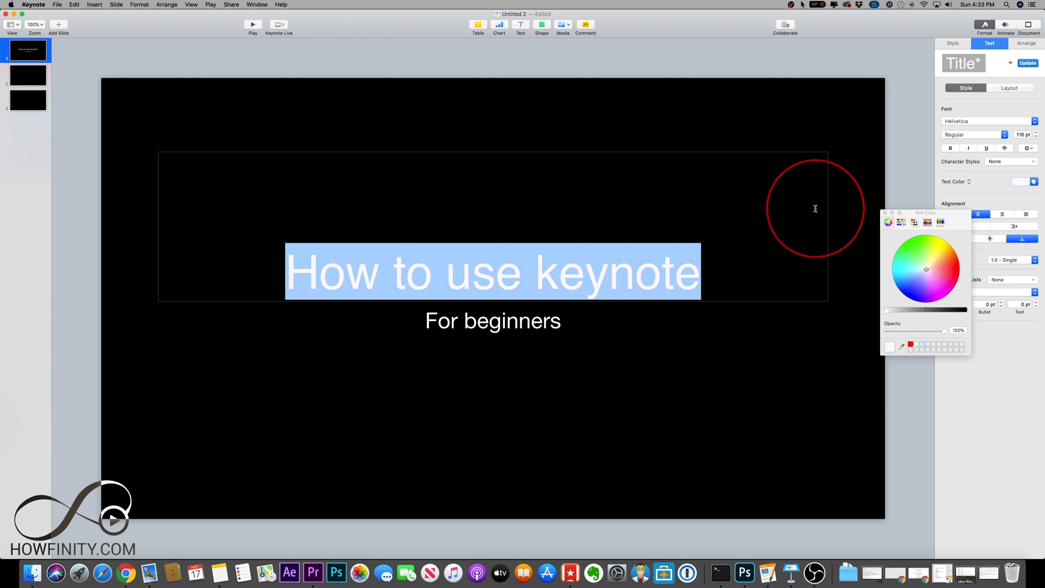
left_click(885, 213)
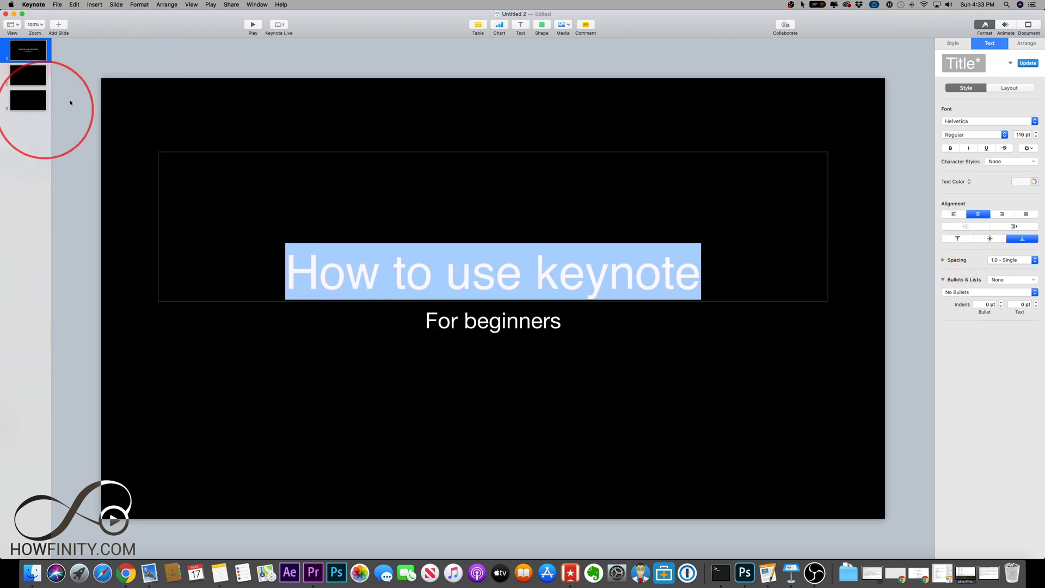
key("Right")
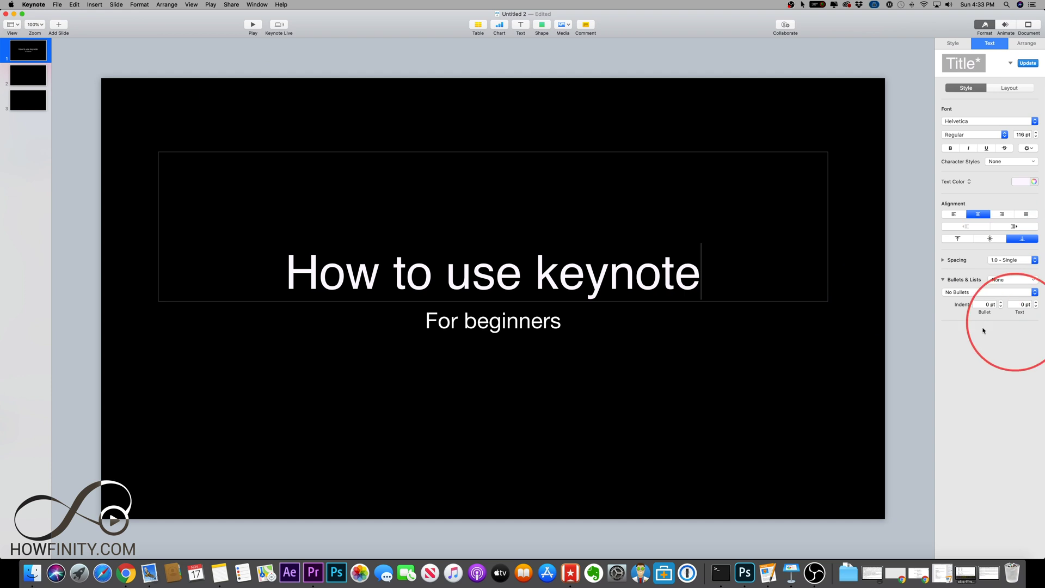
left_click(1008, 88)
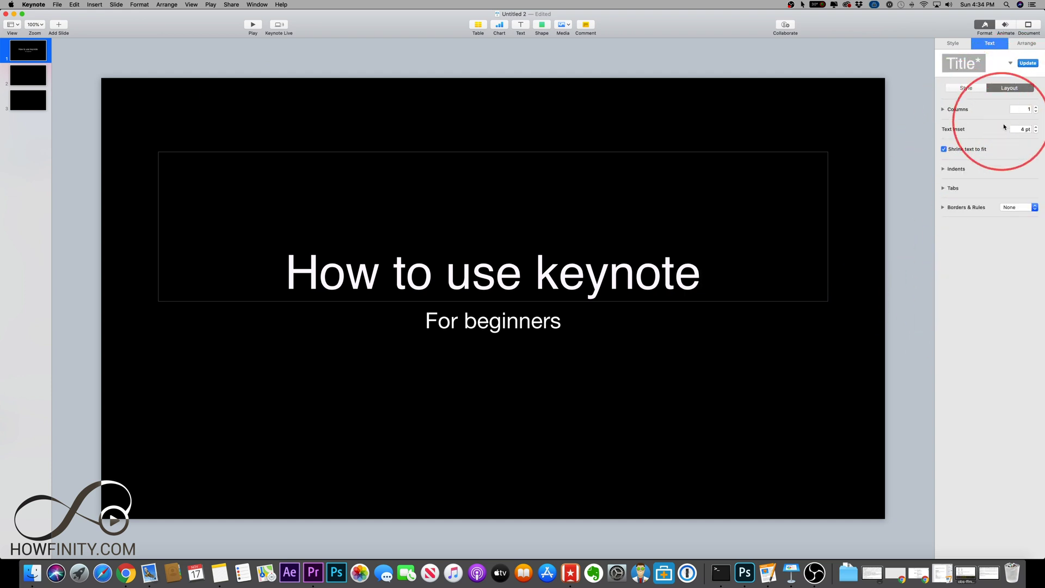
left_click(966, 89)
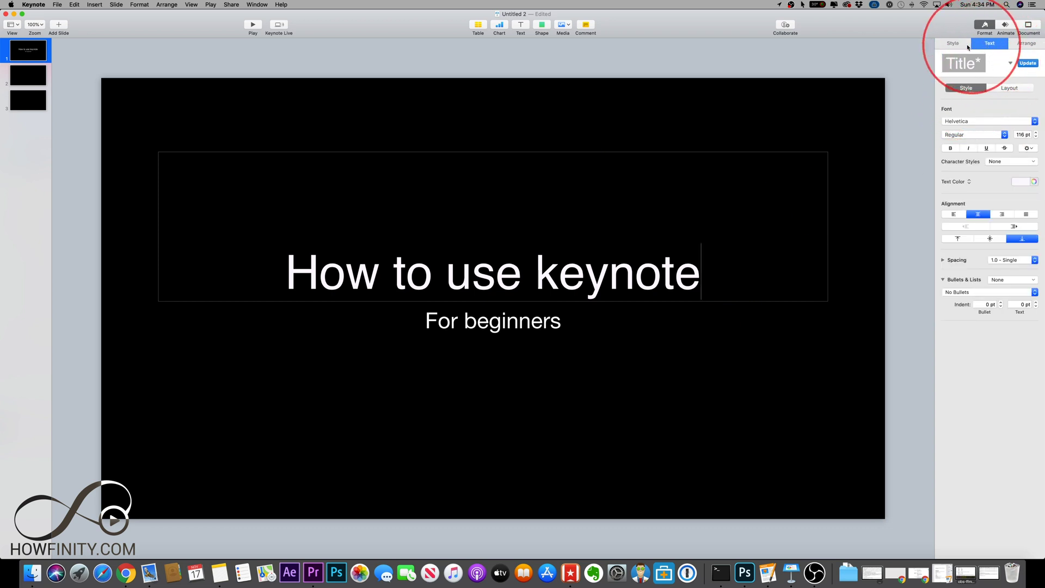
Try blue, green, red, orange and magenta fills on the title box, then undo back to no fill.
left_click(954, 43)
left_click(957, 70)
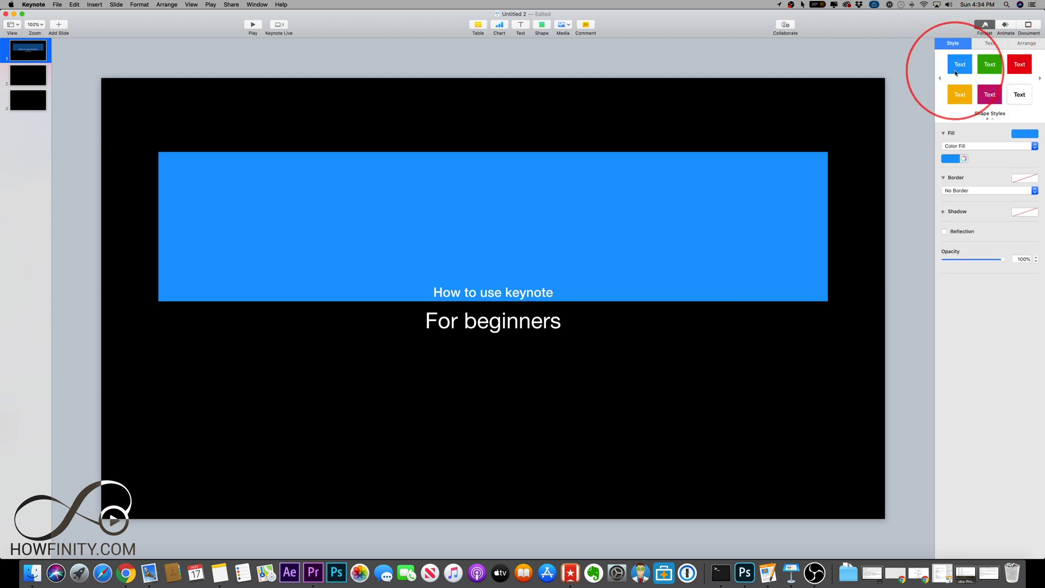
left_click(990, 65)
left_click(1020, 64)
left_click(962, 101)
left_click(991, 101)
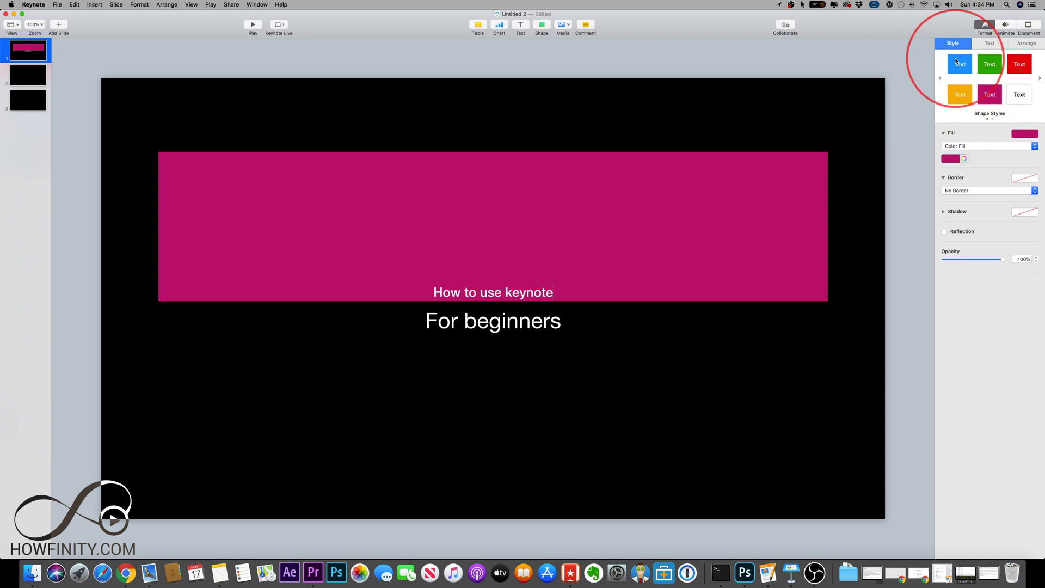
left_click(960, 64)
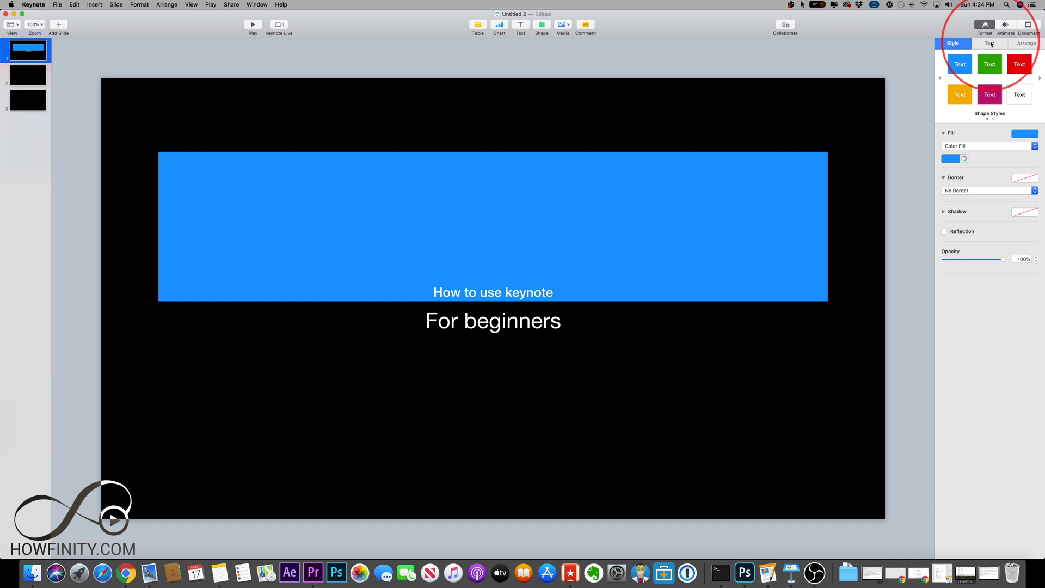
key("super+z")
key("super+z")
key("super+z")
key("super+z")
key("super+z")
key("super+z")
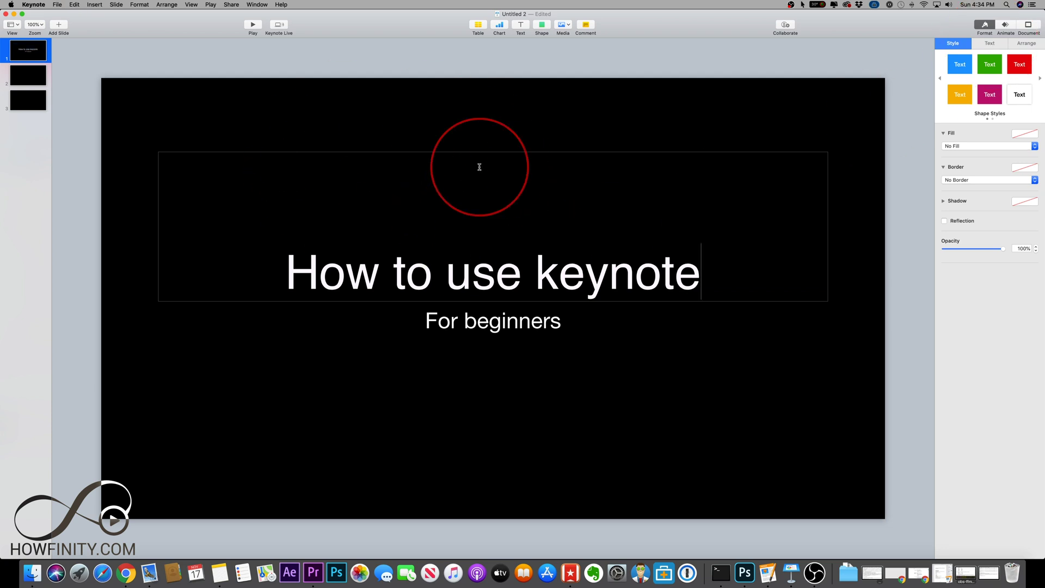
Insert a Photo - Vertical slide after the title slide and select it.
right_click(30, 58)
left_click(62, 28)
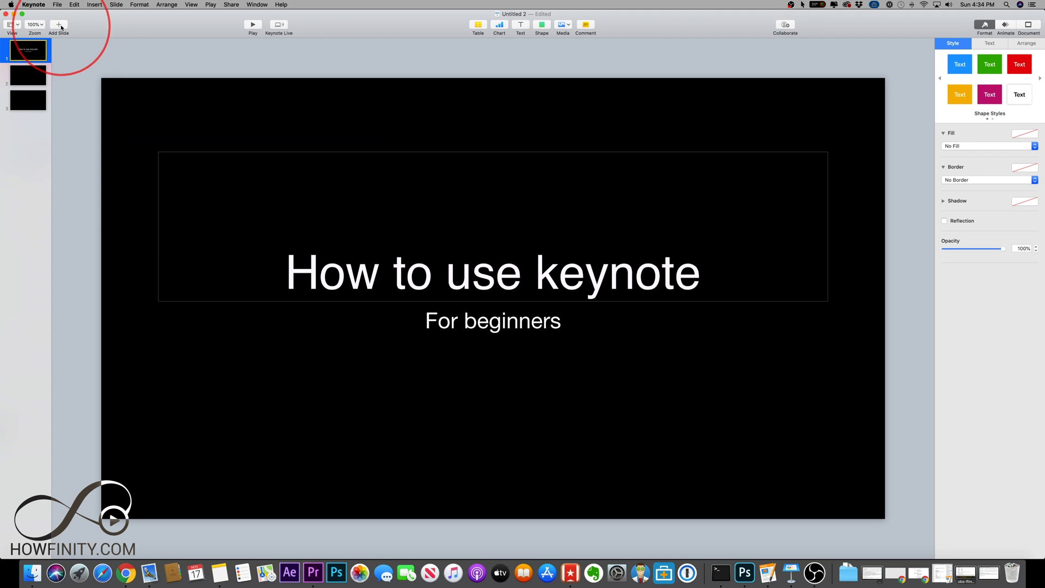
left_click(57, 26)
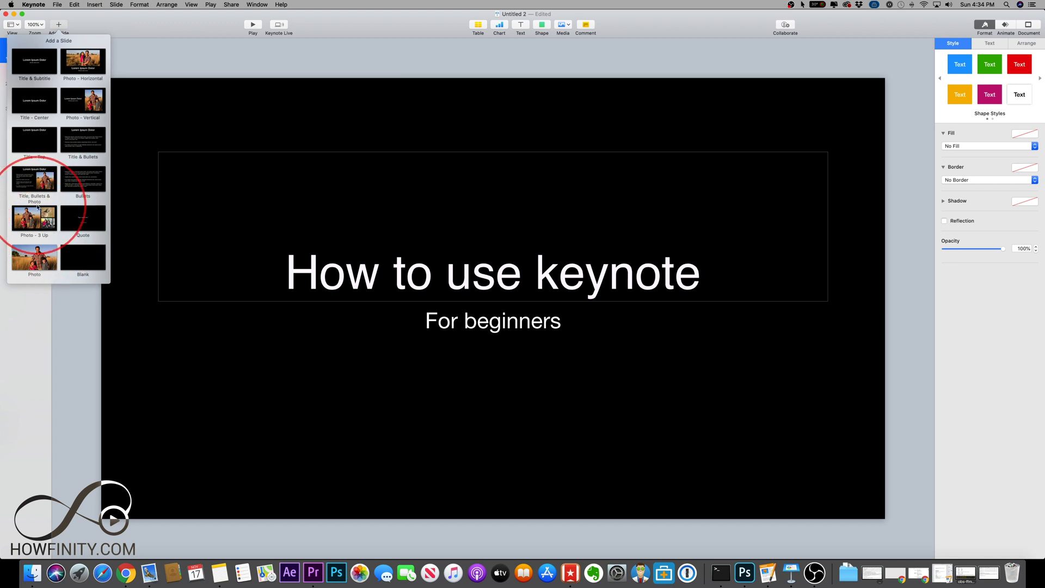
left_click(91, 106)
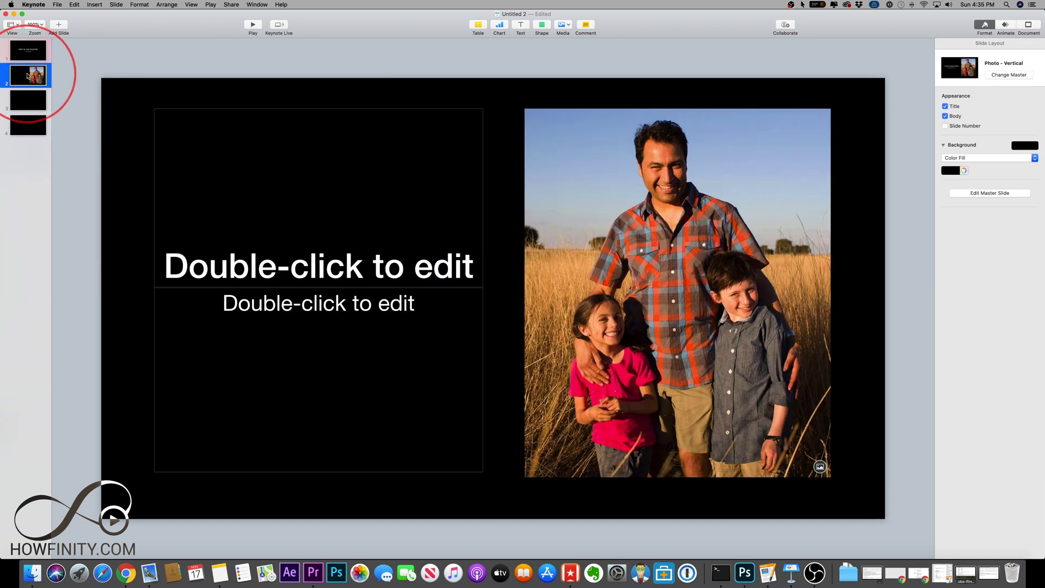
left_click(28, 54)
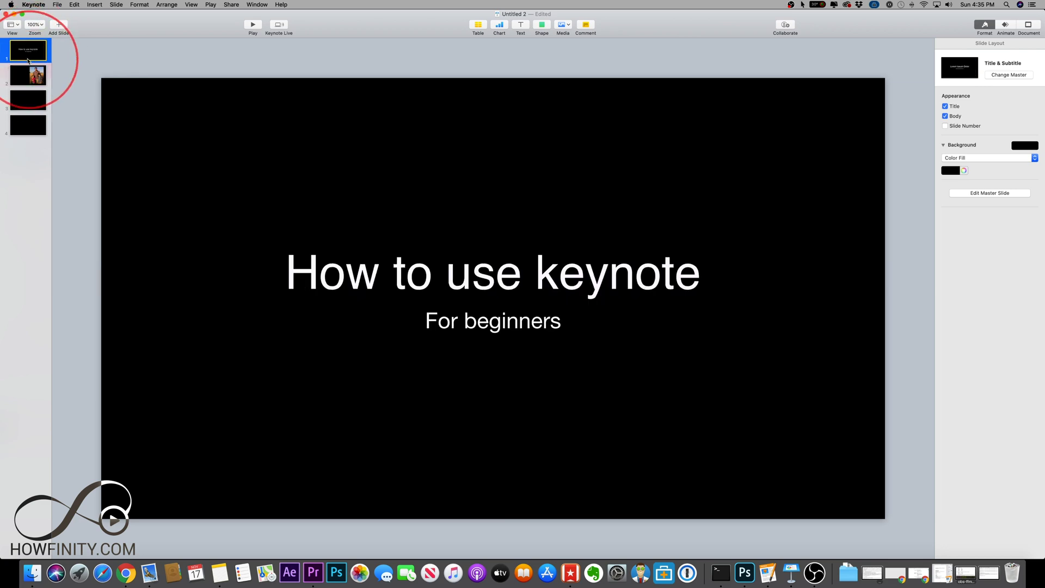
left_click(26, 82)
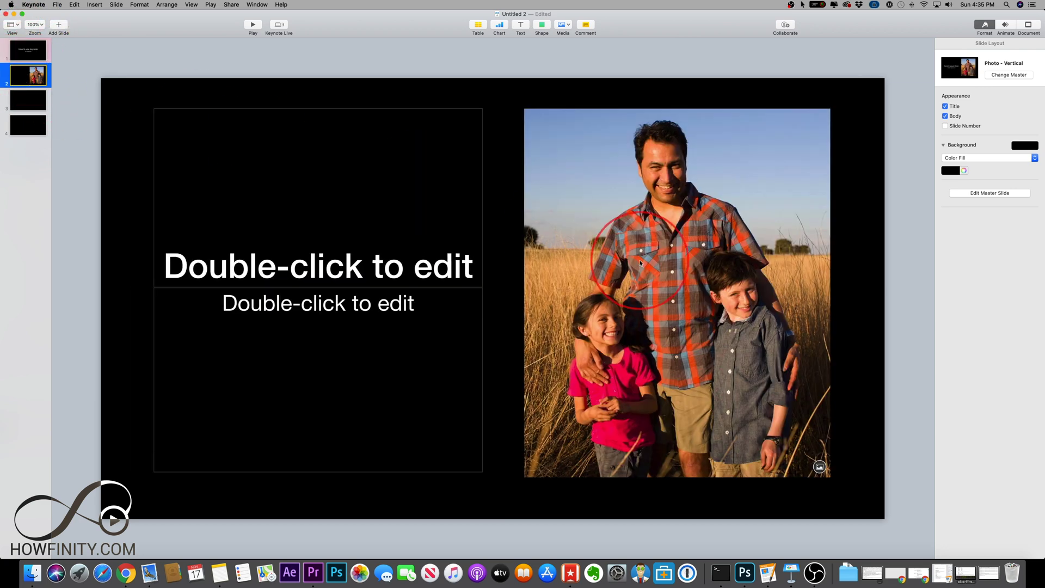
Give the slide 2 photo a white-border image style, a Picture Frame border and a reflection.
left_click(661, 308)
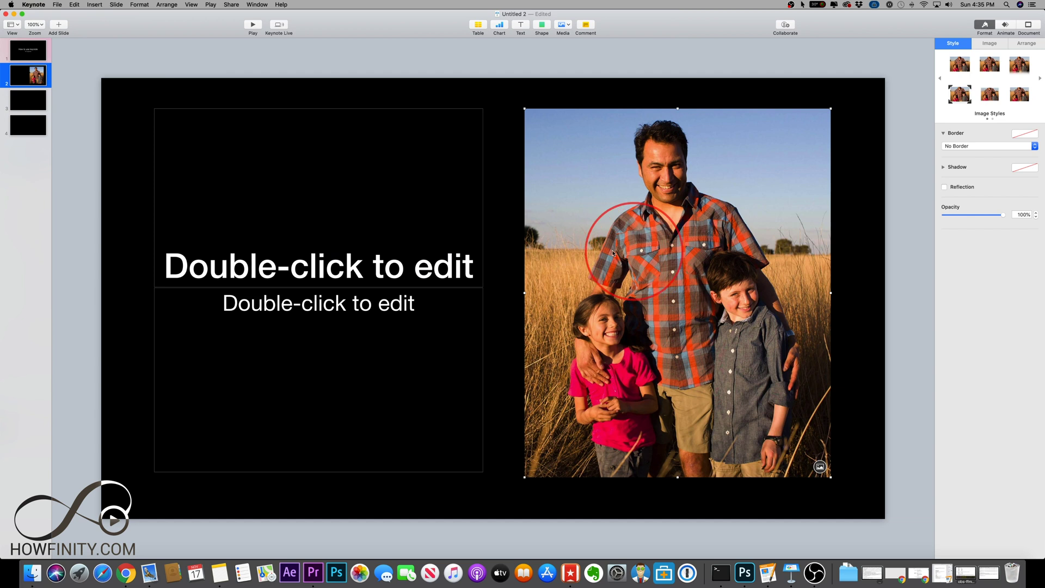
double_click(239, 273)
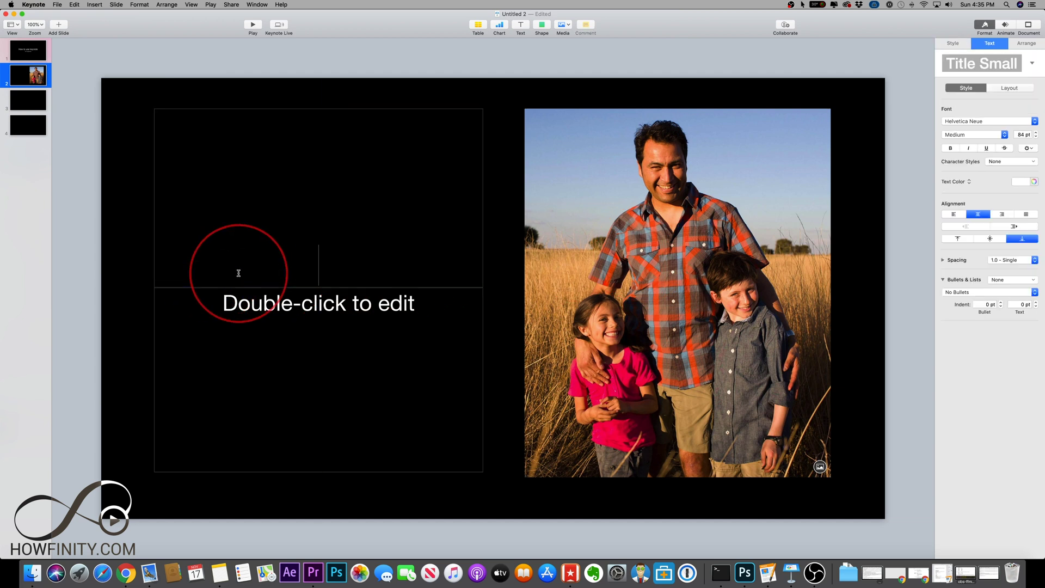
left_click(636, 240)
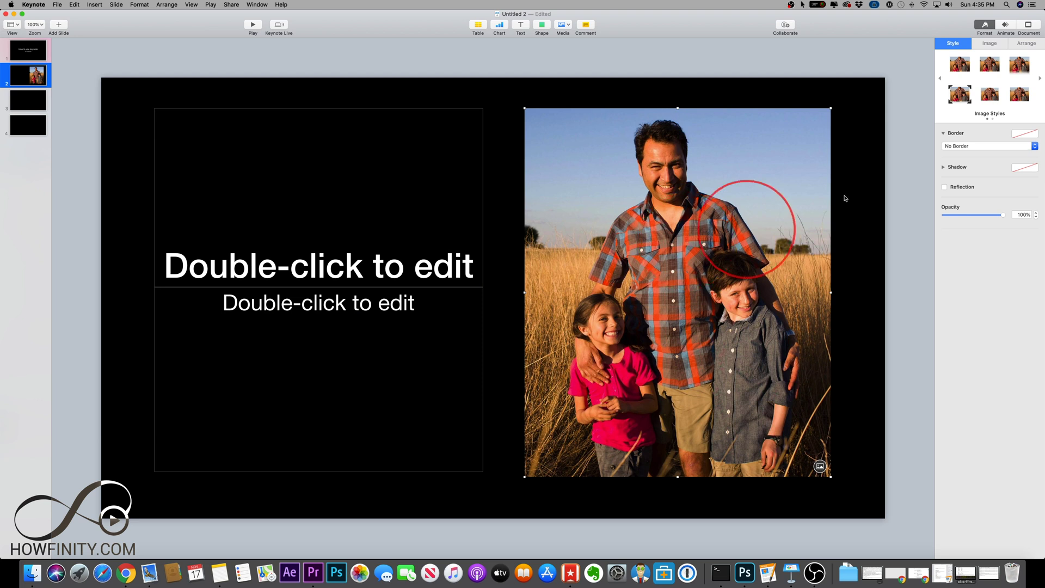
left_click(988, 95)
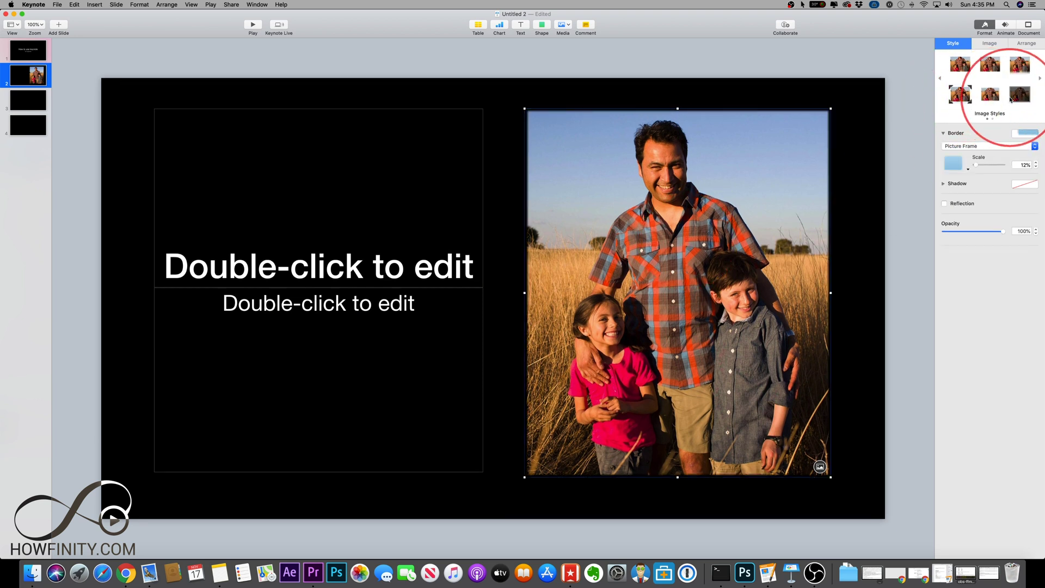
left_click(961, 93)
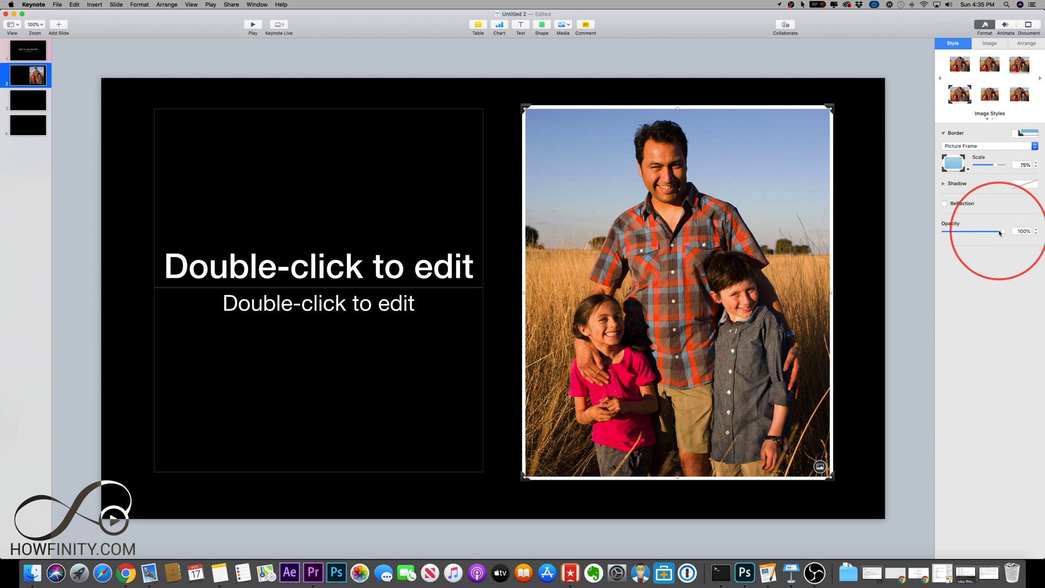
left_click(944, 204)
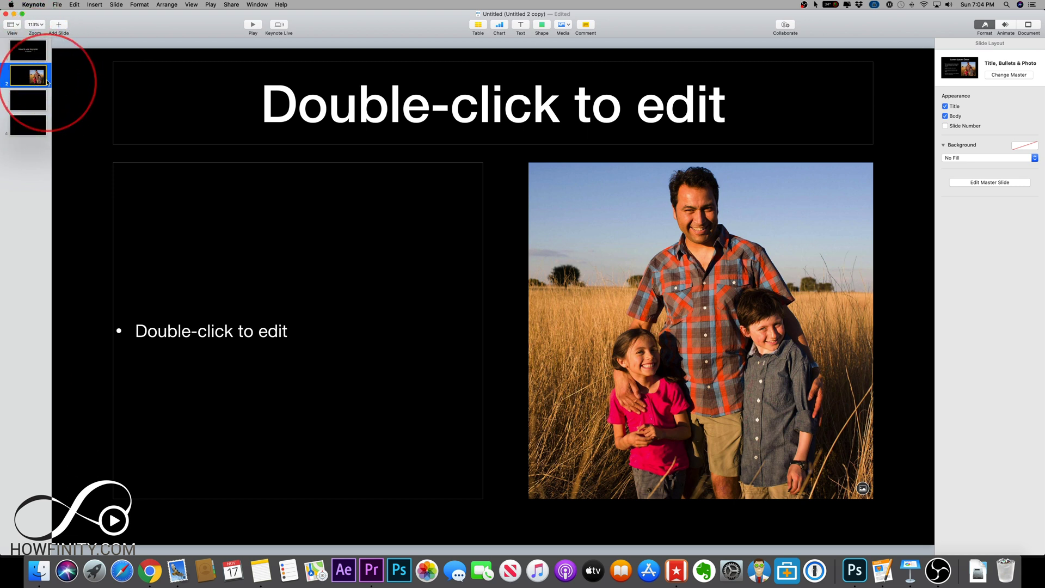
left_click_drag(45, 73, 23, 79)
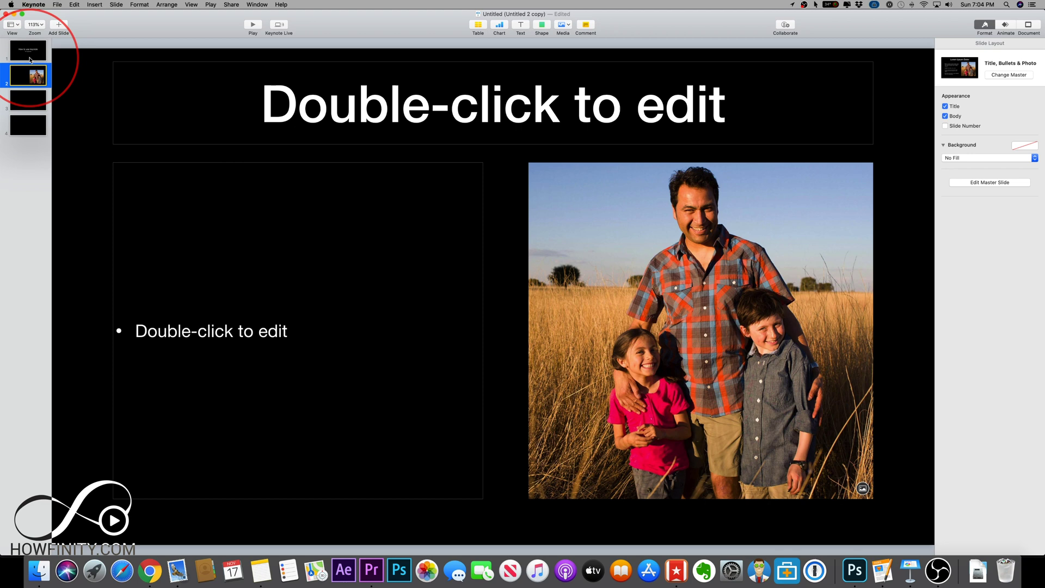
left_click_drag(25, 53, 24, 88)
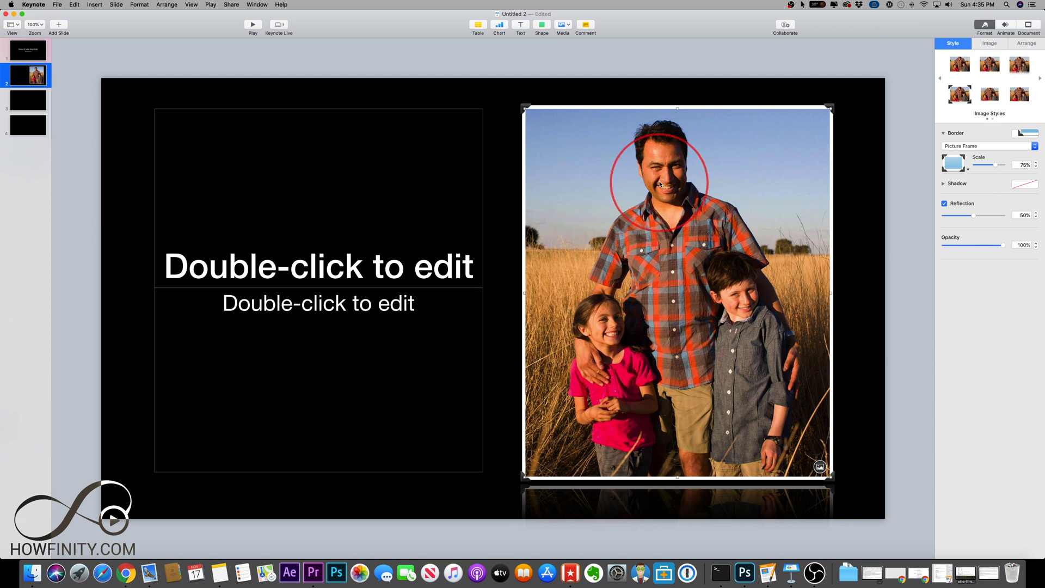
Shrink the framed photo slightly inside its mask.
key("Escape")
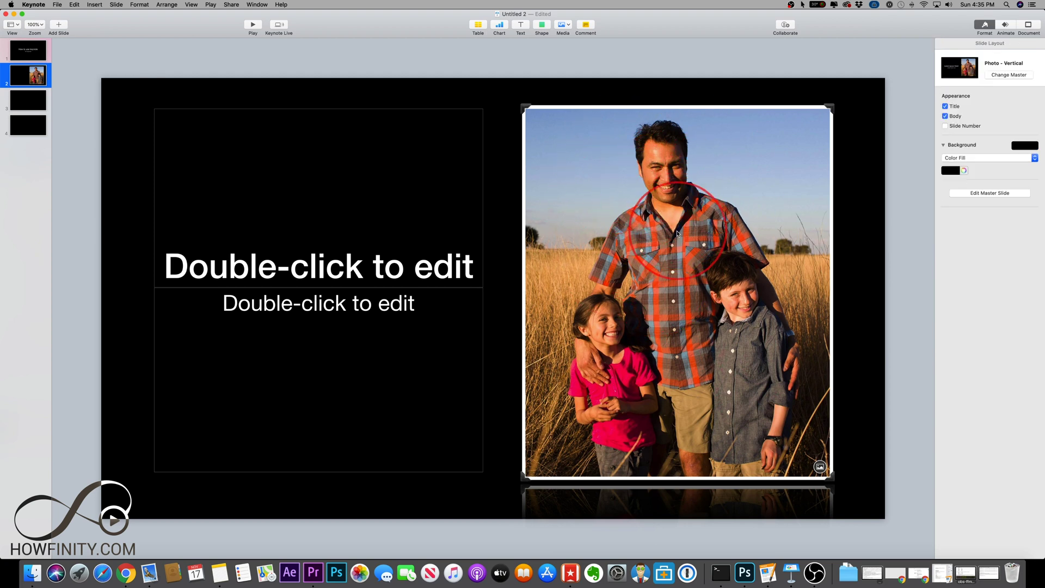
double_click(625, 234)
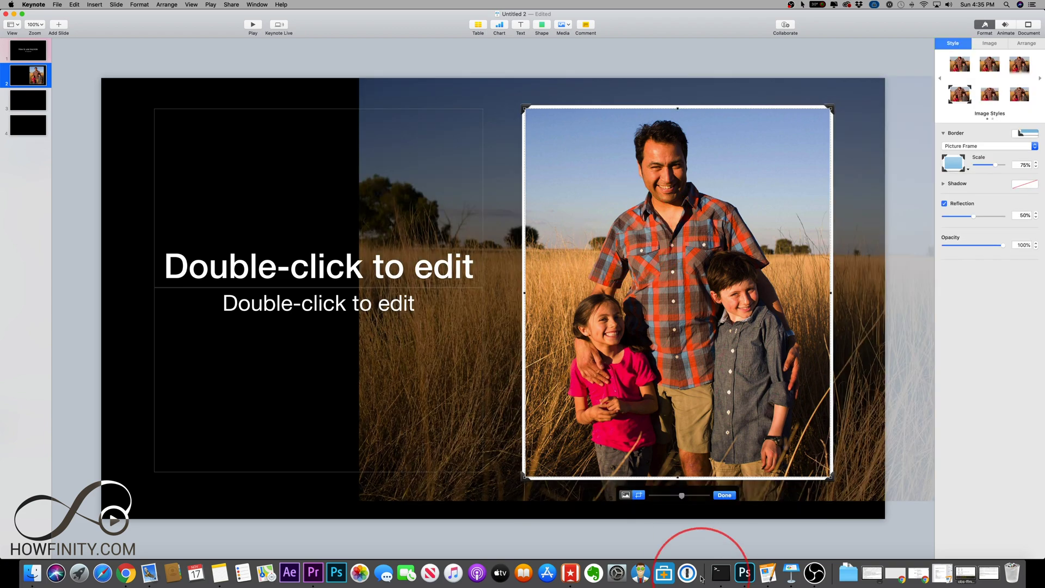
mouse_move(682, 496)
left_mouse_down()
mouse_move(668, 497)
mouse_move(685, 497)
mouse_move(677, 499)
left_mouse_up()
left_click(724, 495)
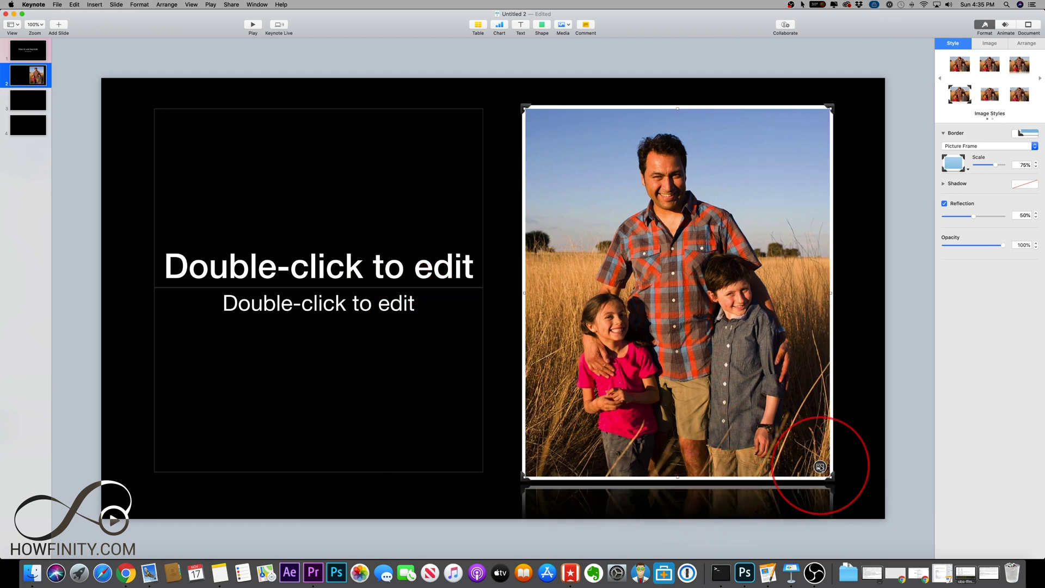
Delete the framed photo from slide 2 without replacing it.
left_click(820, 466)
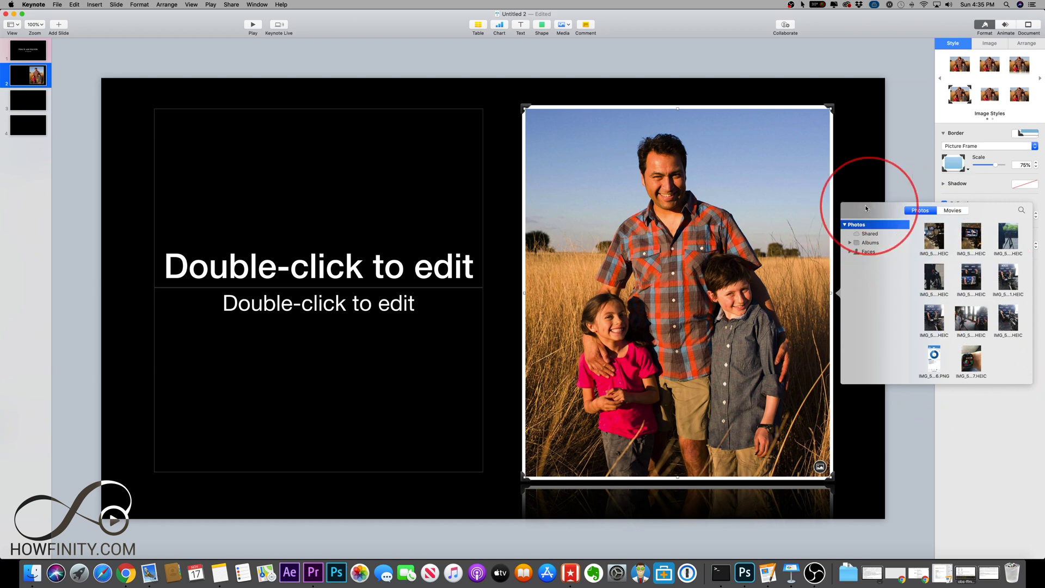
left_click(746, 328)
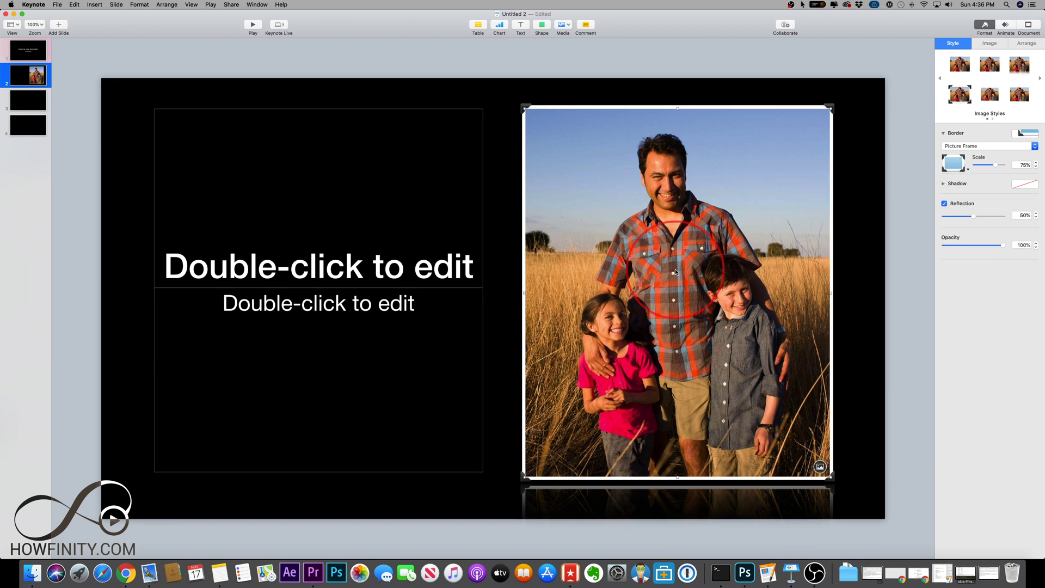
key("Delete")
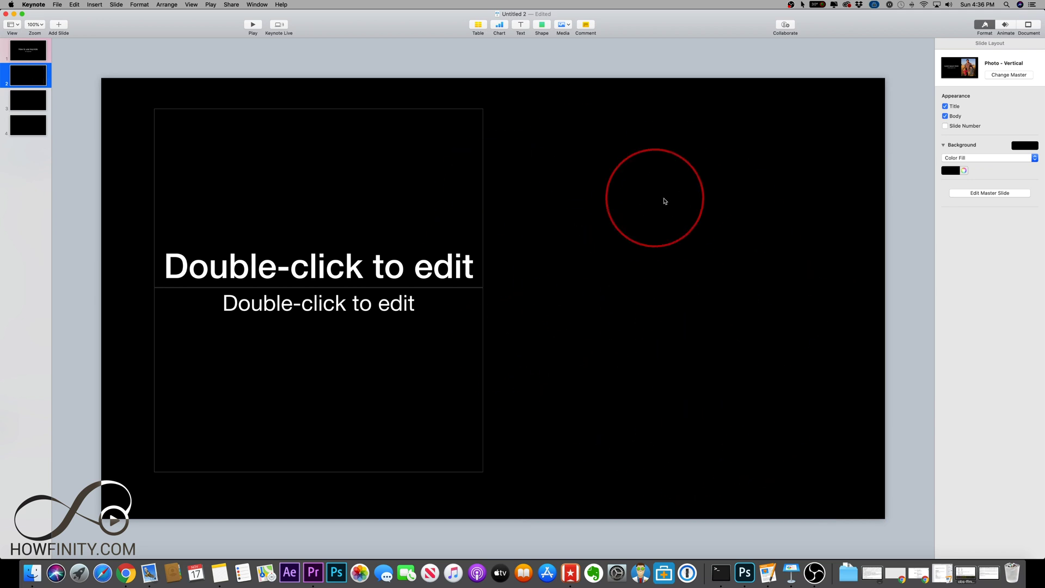
Insert an image gallery on slide 2 and drop the moonlit pier photo from Downloads into it.
left_click(563, 26)
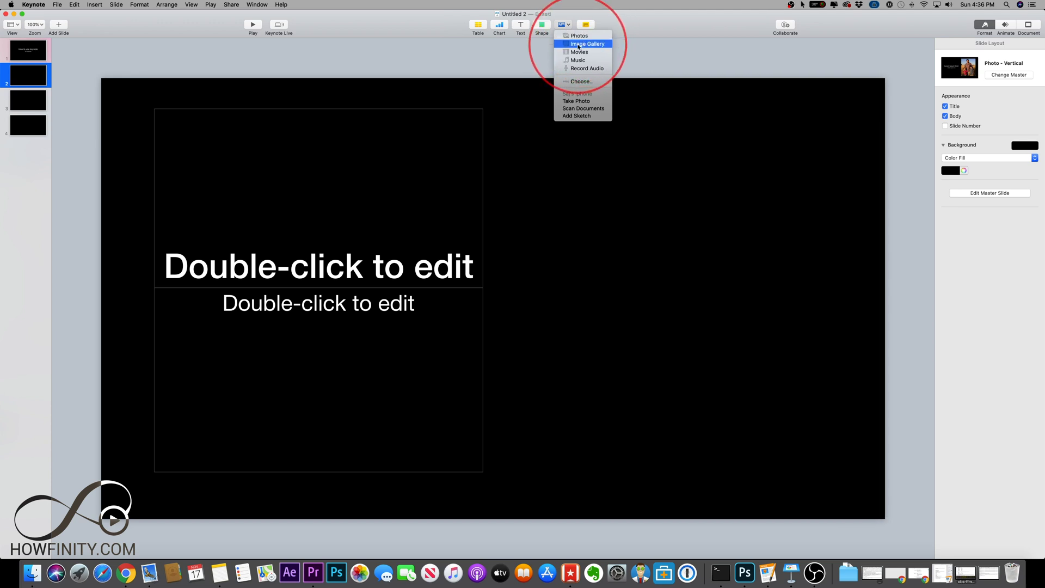
left_click(578, 45)
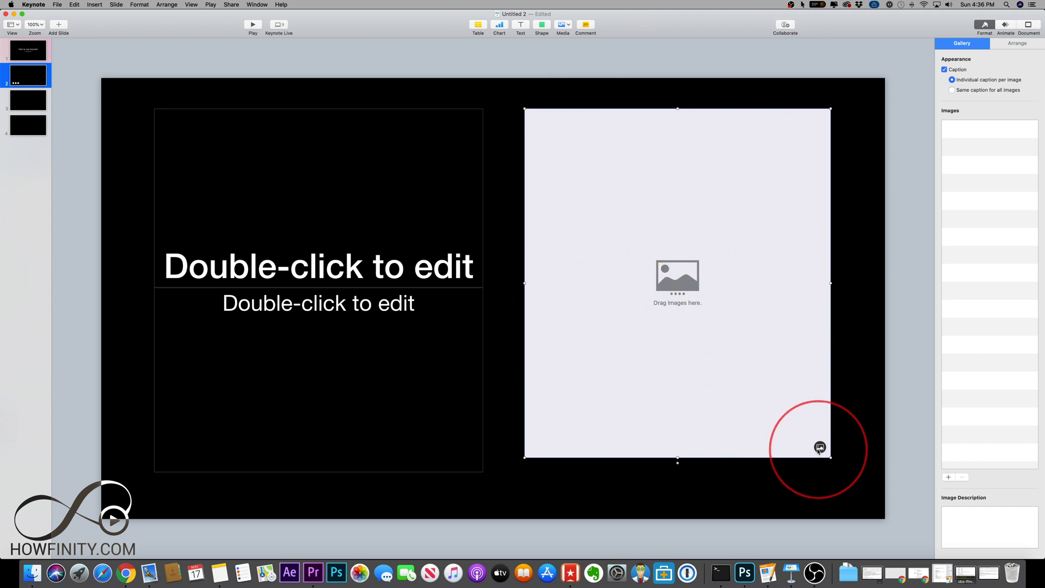
key("super+Tab")
left_click_drag(561, 358, 621, 201)
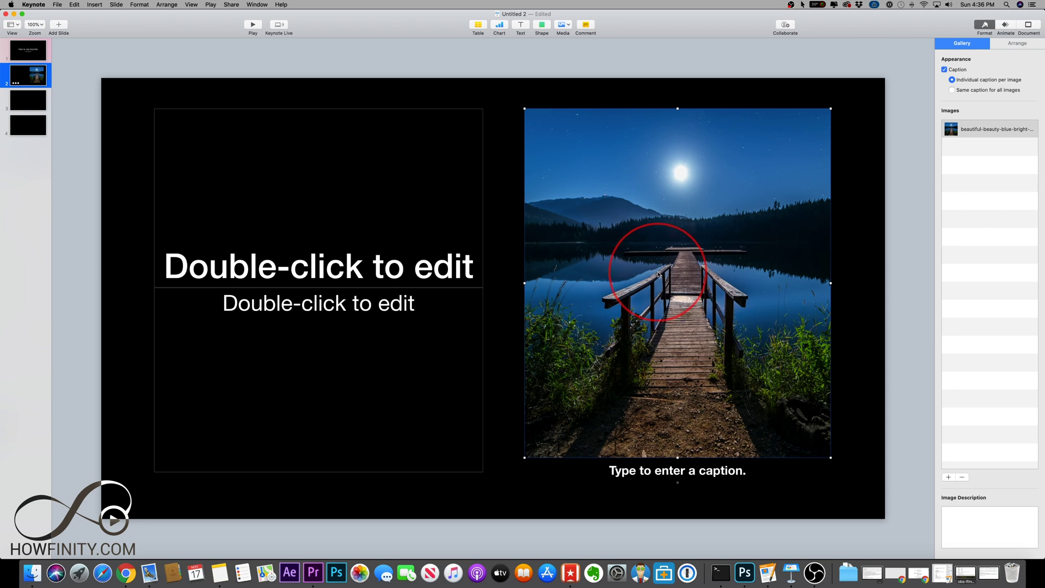
Scroll through Pexels in Chrome, glance at the Envato templates tab, then return to Keynote.
left_click(120, 582)
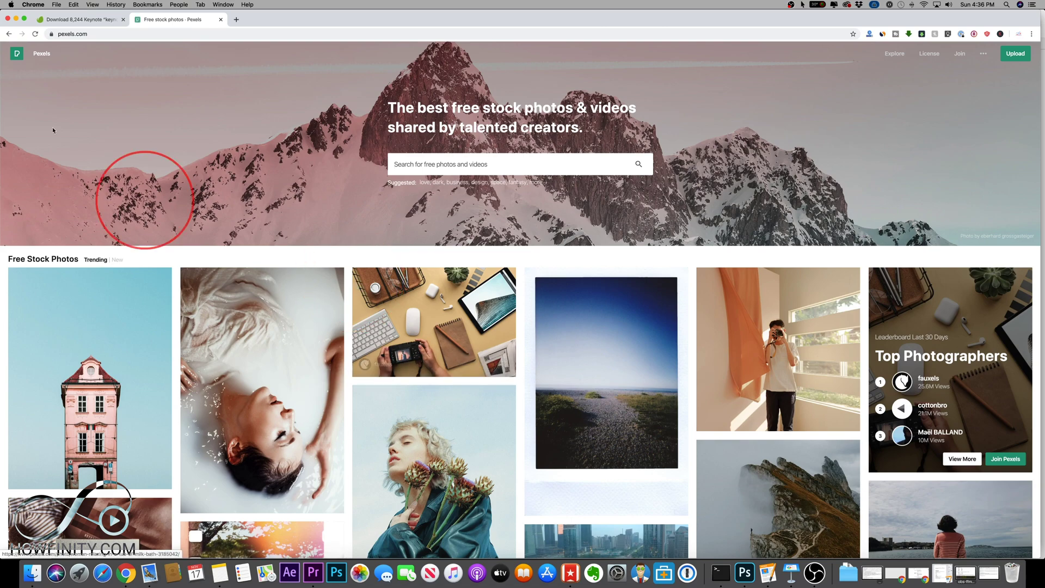
scroll(382, 326, "down", 3)
scroll(387, 348, "down", 5)
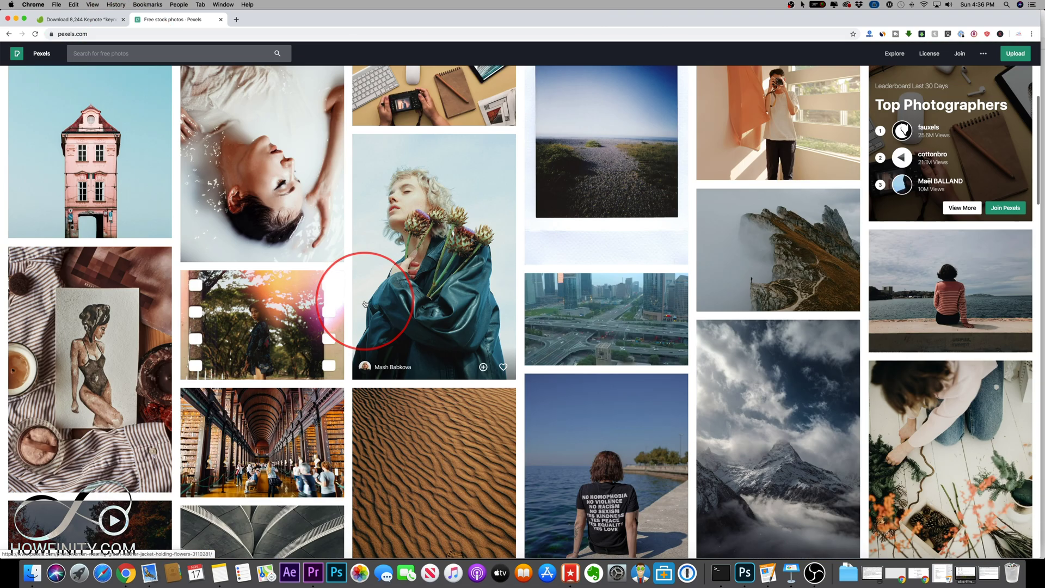
scroll(365, 303, "down", 6)
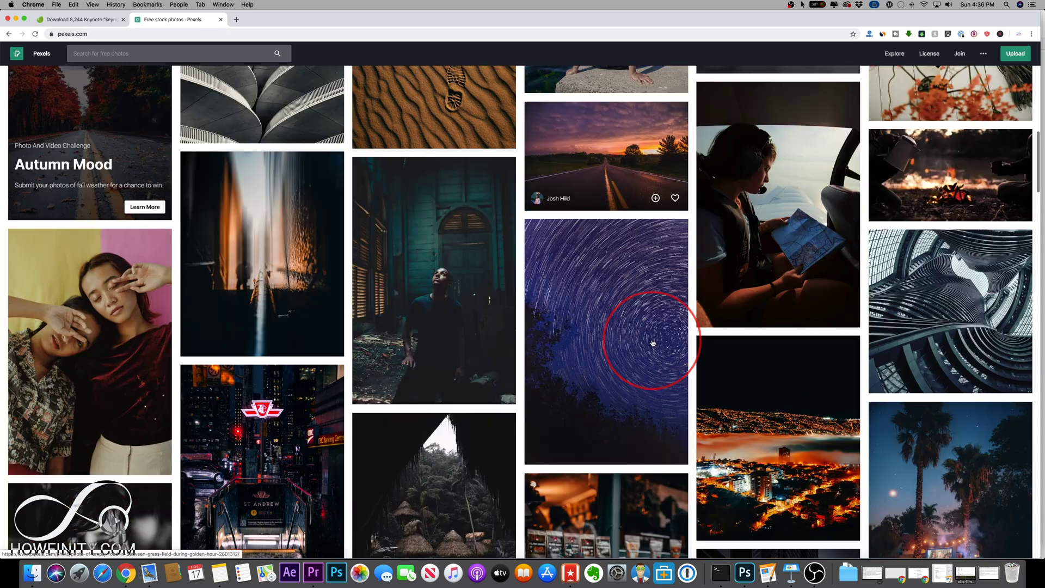
left_click(81, 19)
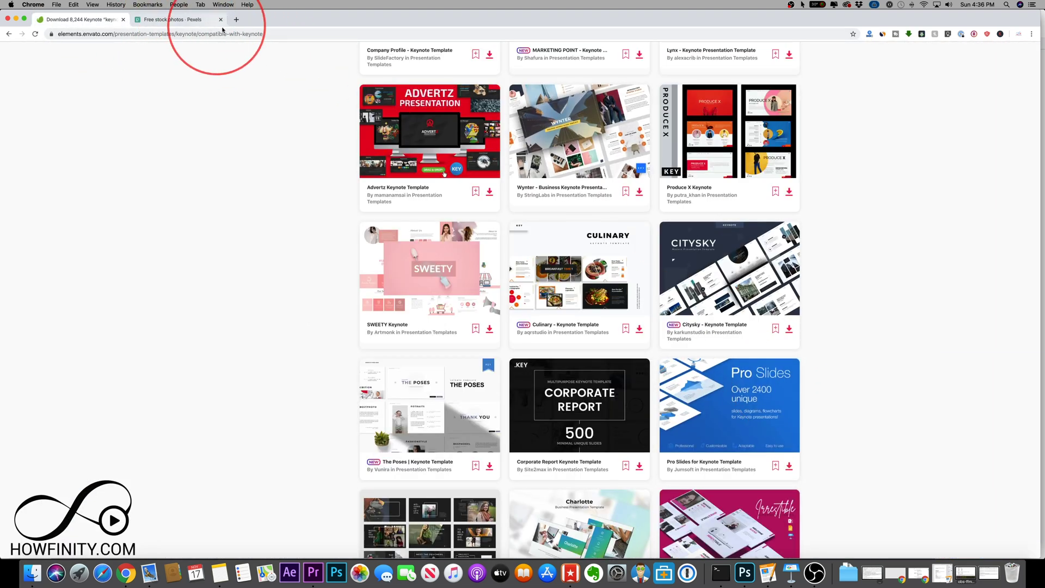
left_click(208, 24)
key("super+Tab")
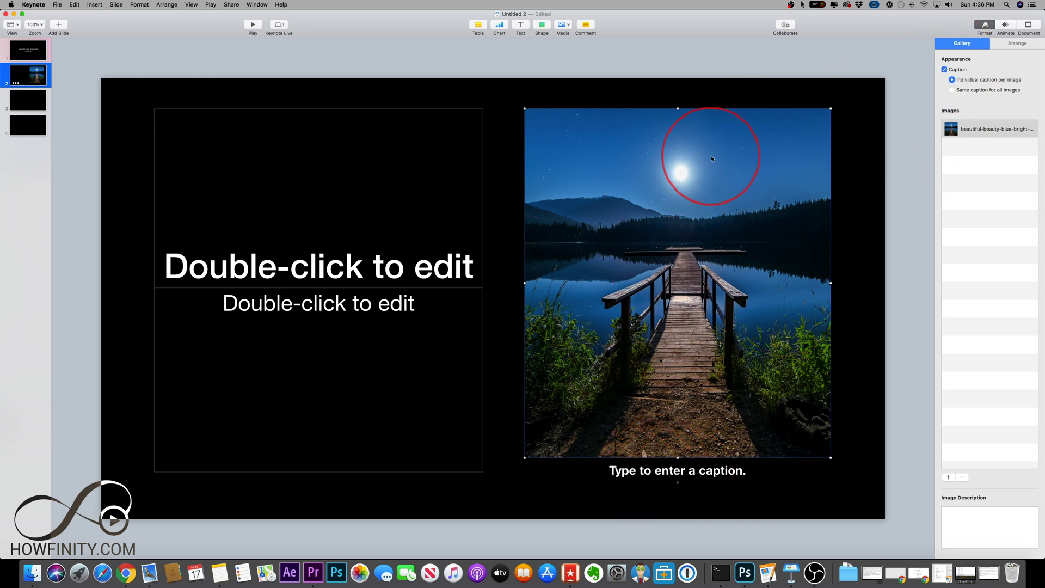
Enlarge the pier photo inside its gallery frame, then browse the shape library's Objects category.
double_click(704, 236)
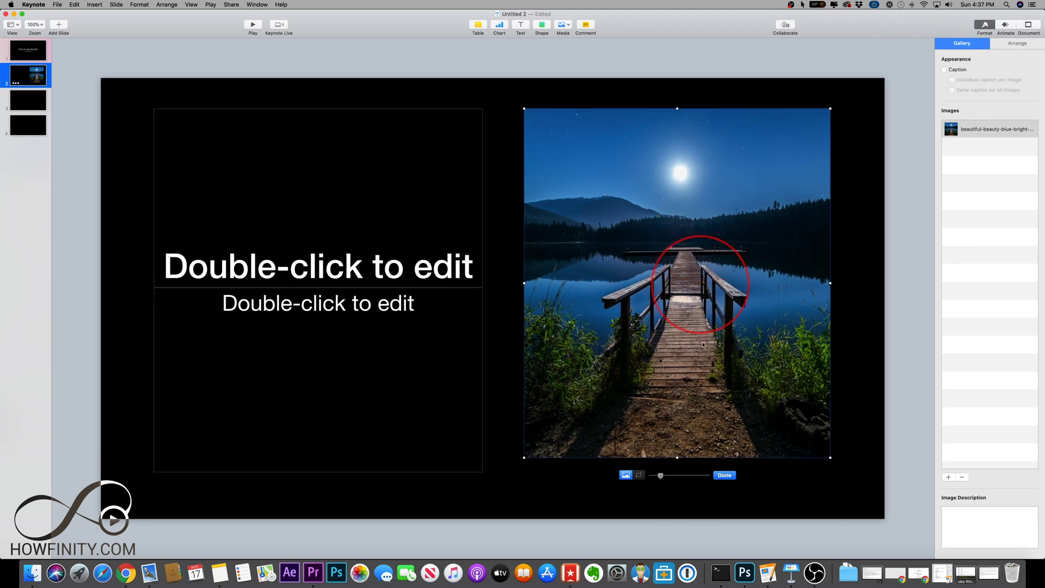
mouse_move(661, 475)
left_mouse_down()
mouse_move(684, 475)
mouse_move(664, 473)
left_mouse_up()
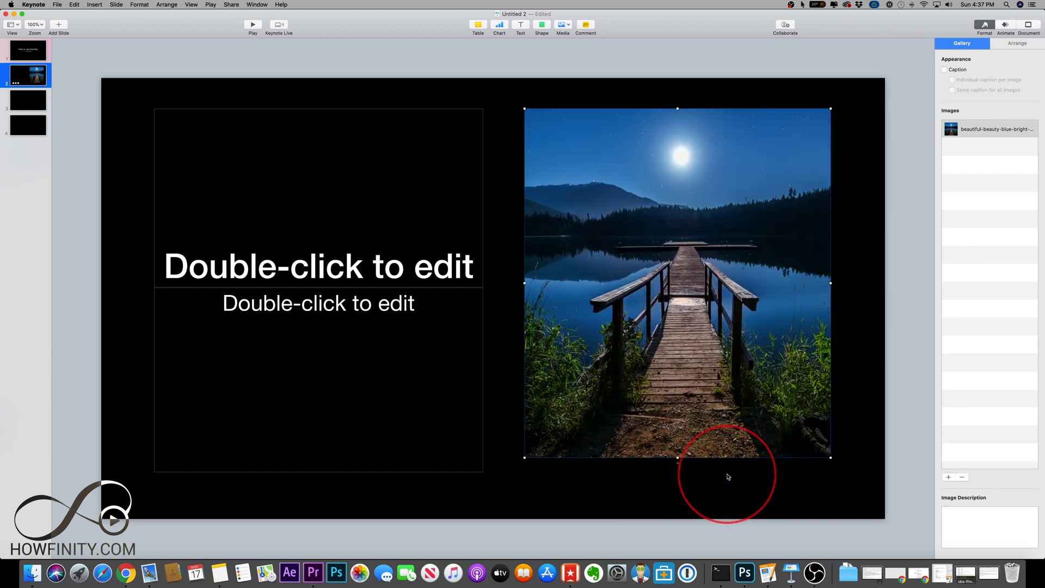
left_click(543, 28)
left_click(469, 66)
left_click(474, 76)
left_click(470, 66)
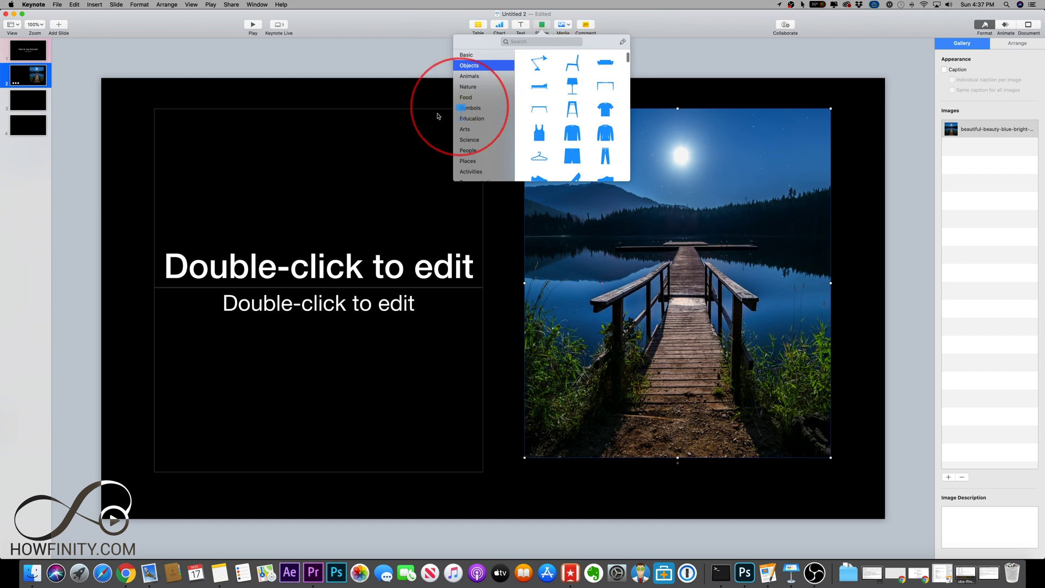